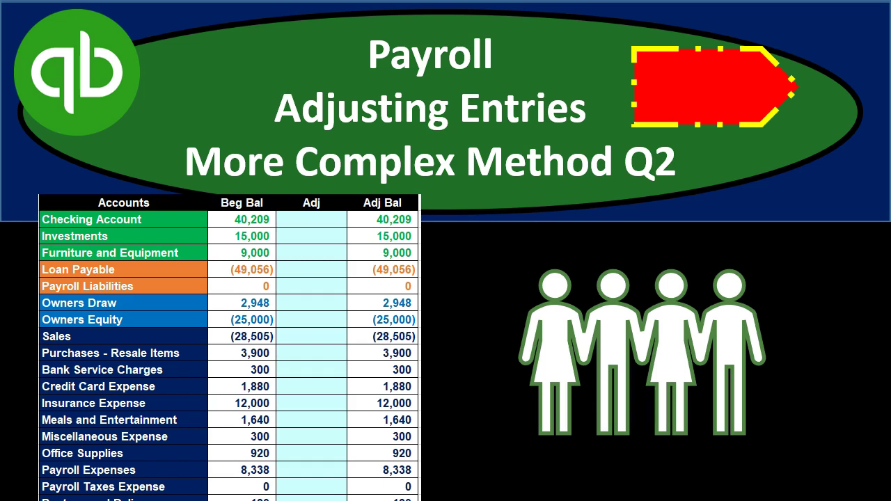
click(119, 253)
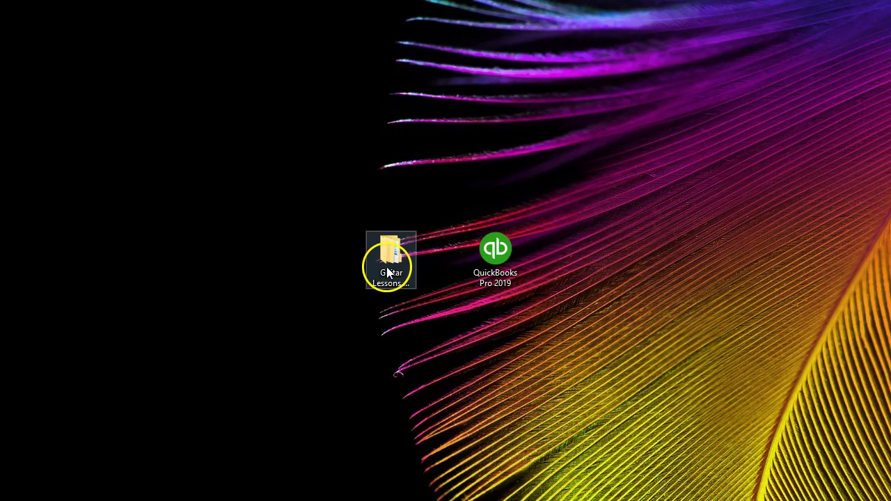
- Open the company file Guitar Lessons & Equipment .qbw from the QB 3 folder inside QuickBooks Data File
double_click(388, 259)
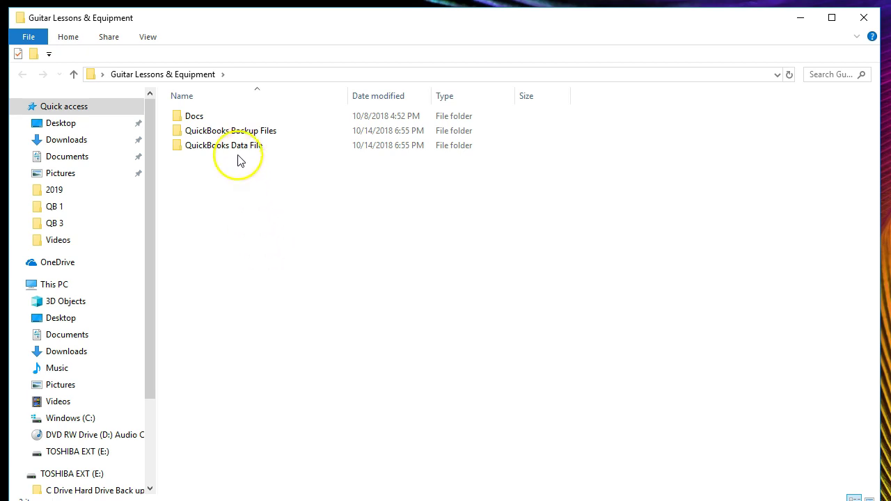
double_click(219, 145)
double_click(220, 146)
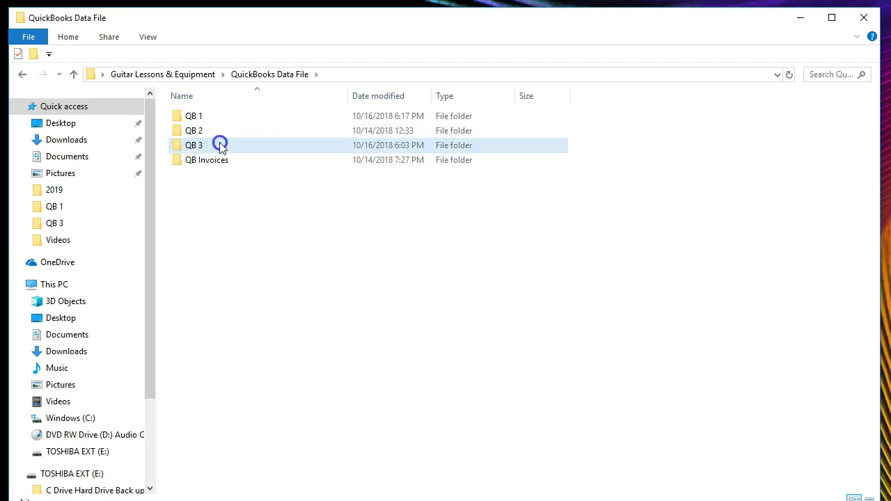
click(215, 175)
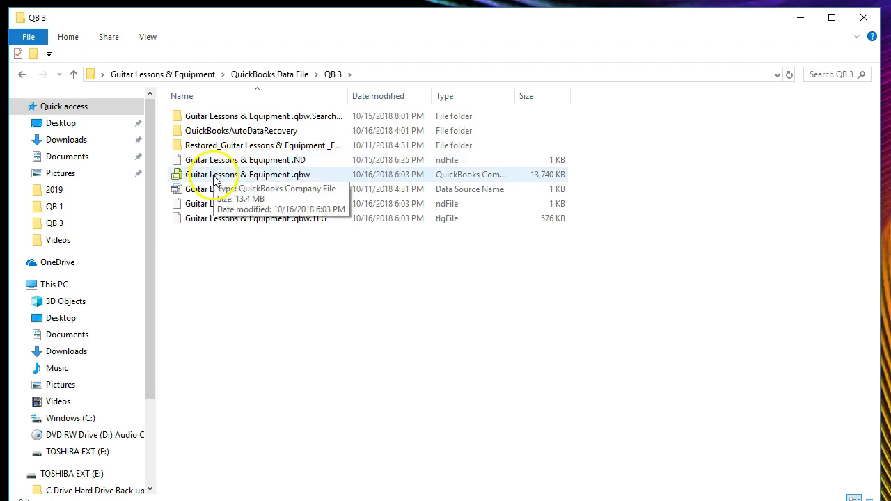
double_click(214, 179)
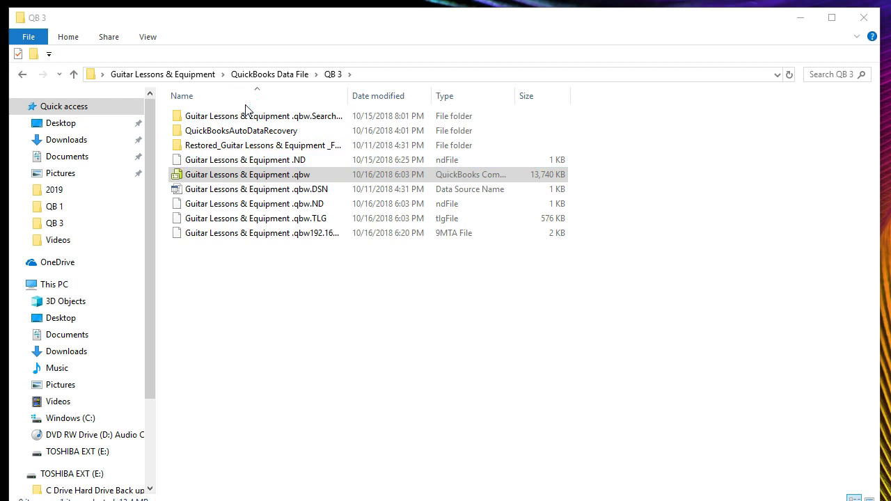
- Go back to the Guitar Lessons & Equipment folder and open the 2019 folder inside Docs
click(187, 81)
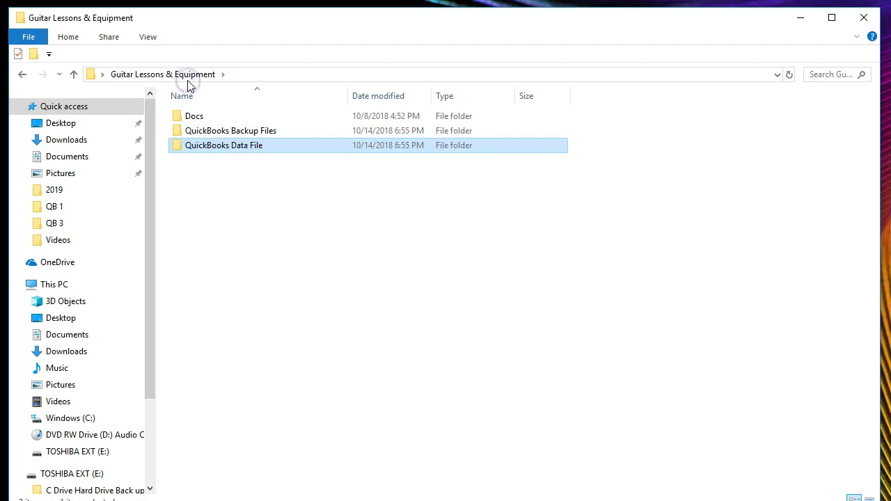
double_click(192, 116)
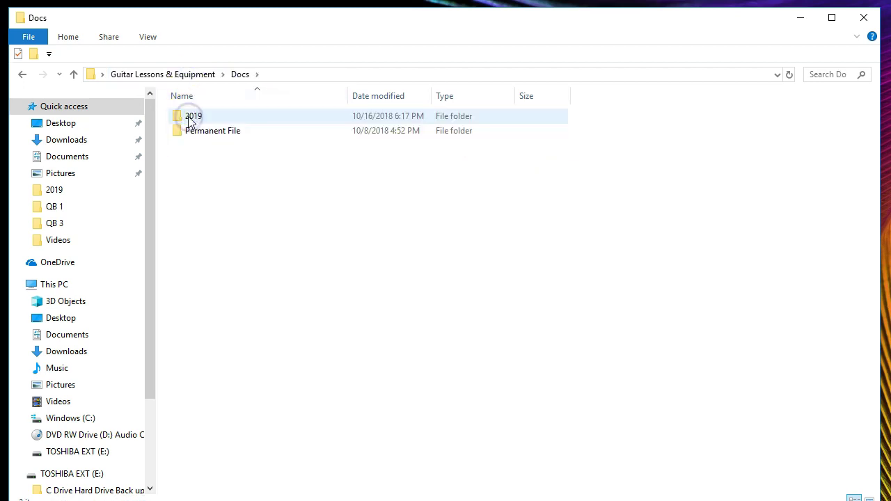
double_click(191, 119)
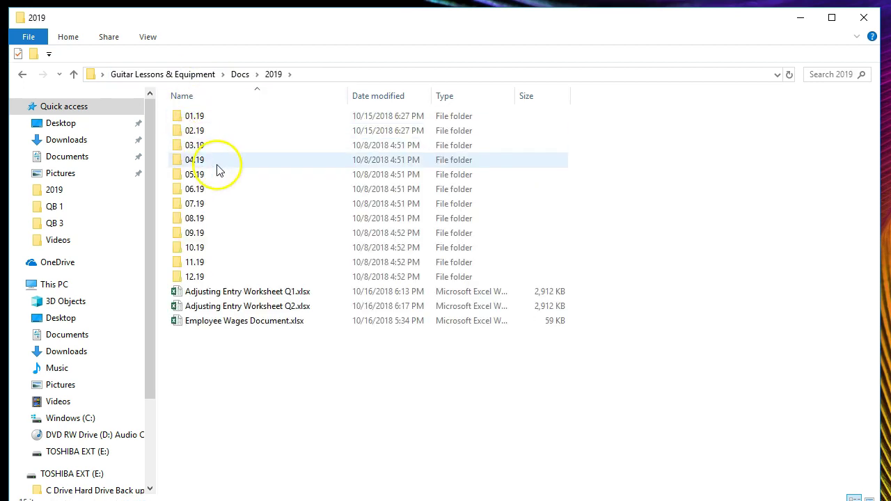
- Rename Adjusting Entry Worksheet Q2.xlsx to Adjusting Entry Worksheet Q3.xlsx and open Employee Wages Document.xlsx
right_click(243, 311)
click(275, 278)
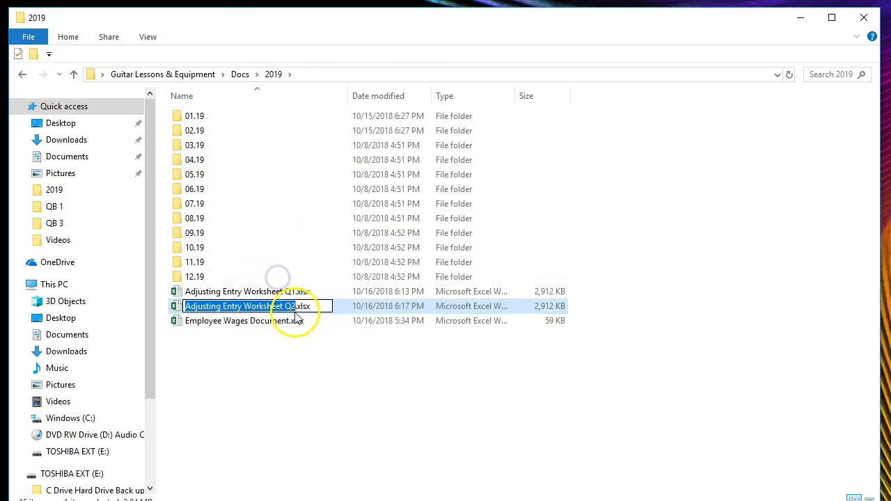
click(293, 307)
key(BackSpace)
text(9)
click(277, 376)
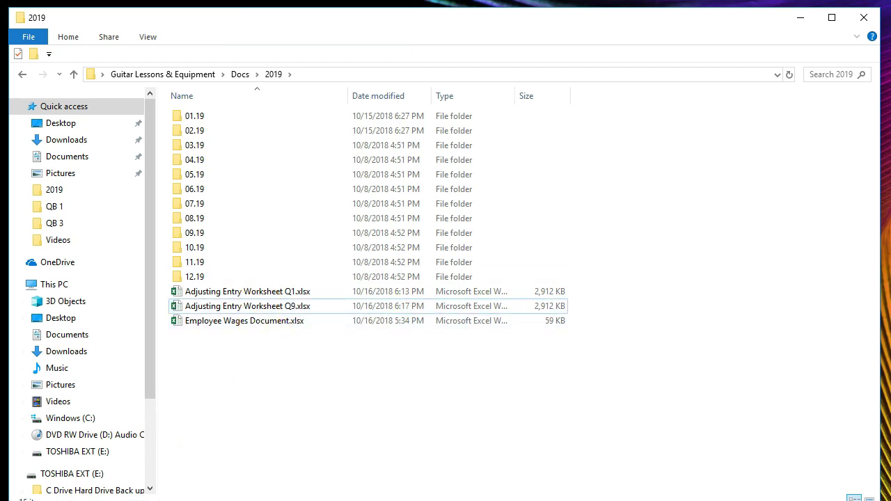
key(ctrl+z)
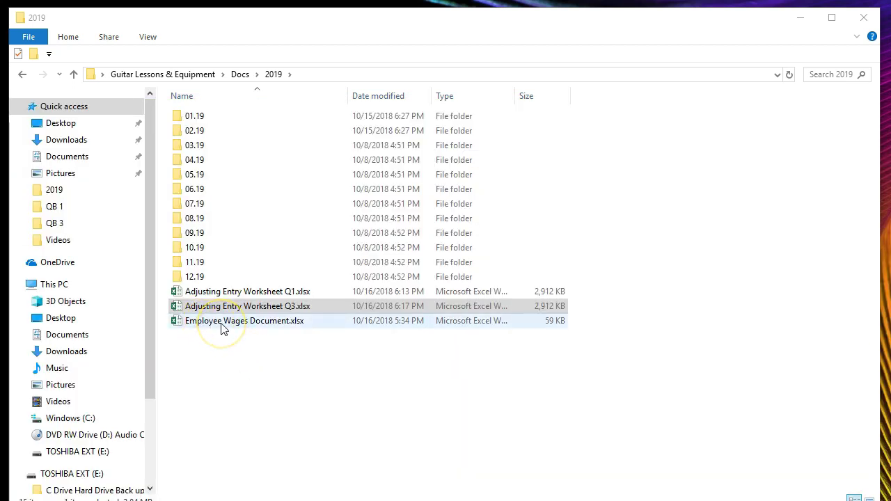
double_click(221, 321)
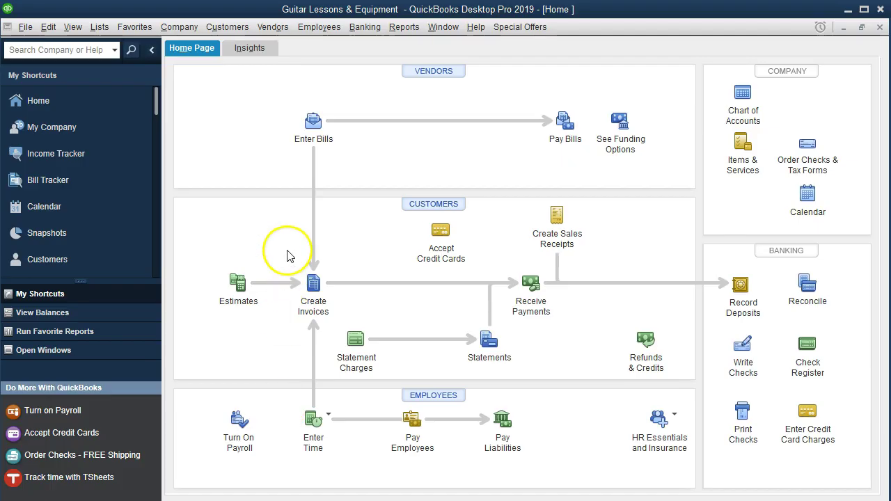
- Switch to QuickBooks Desktop and show the list of open windows
click(73, 27)
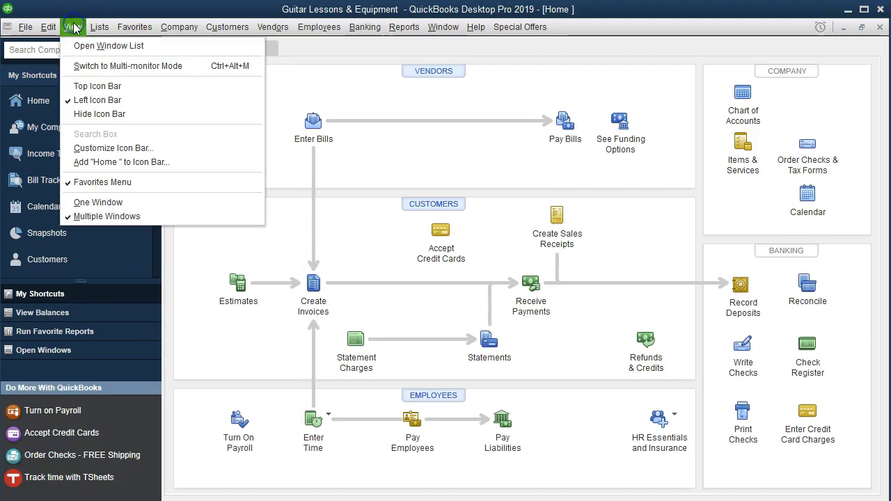
click(147, 46)
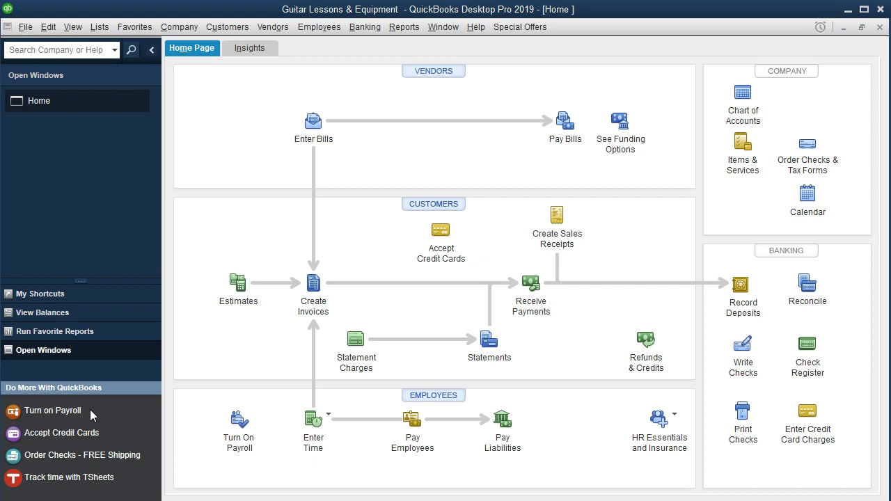
click(405, 28)
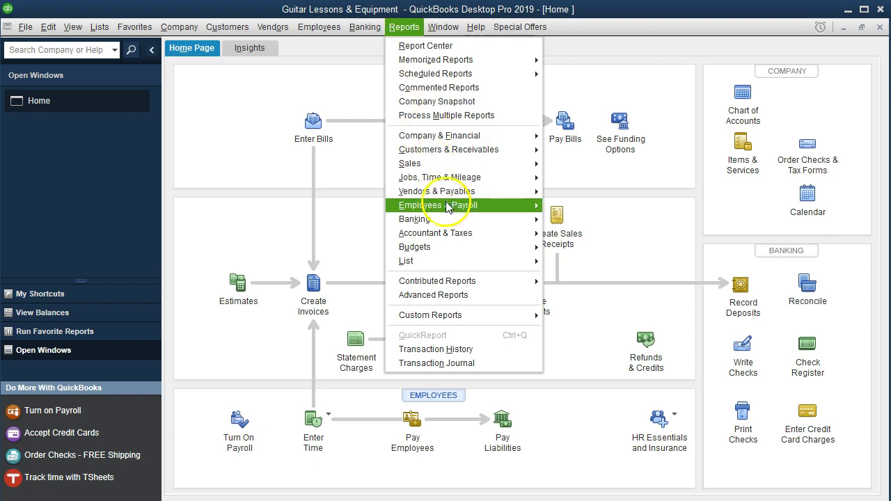
mouse_move(448, 206)
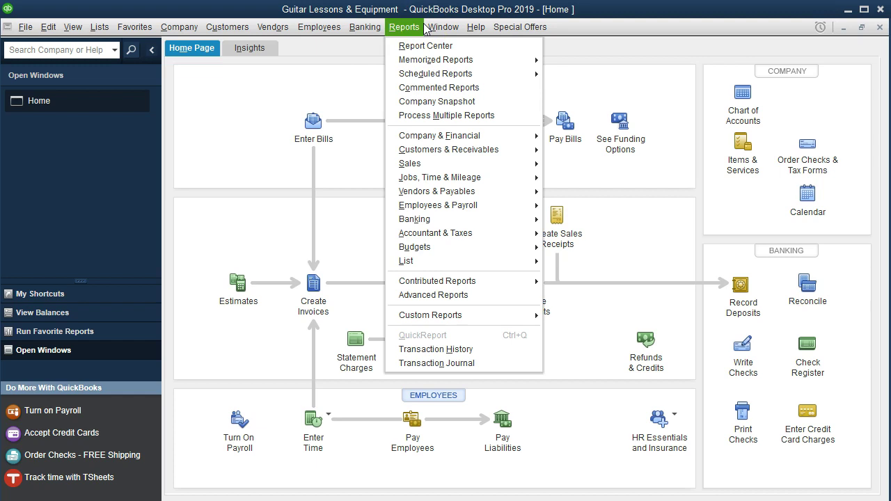
mouse_move(318, 26)
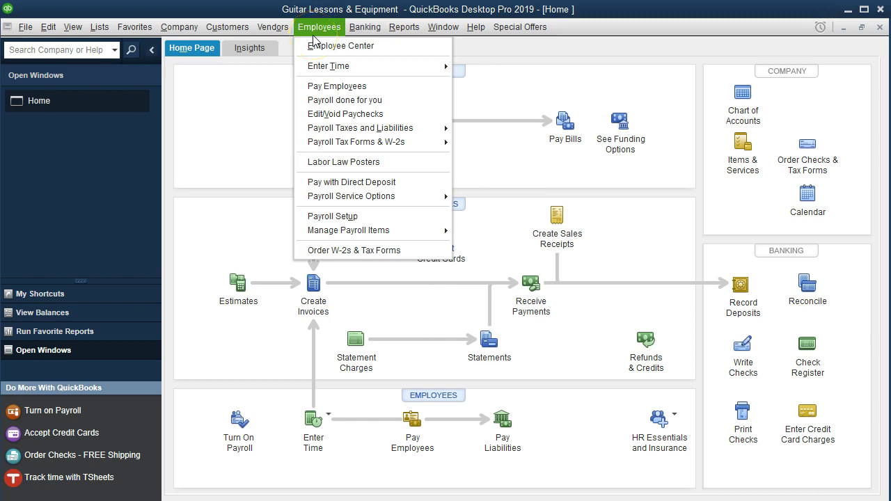
mouse_move(341, 142)
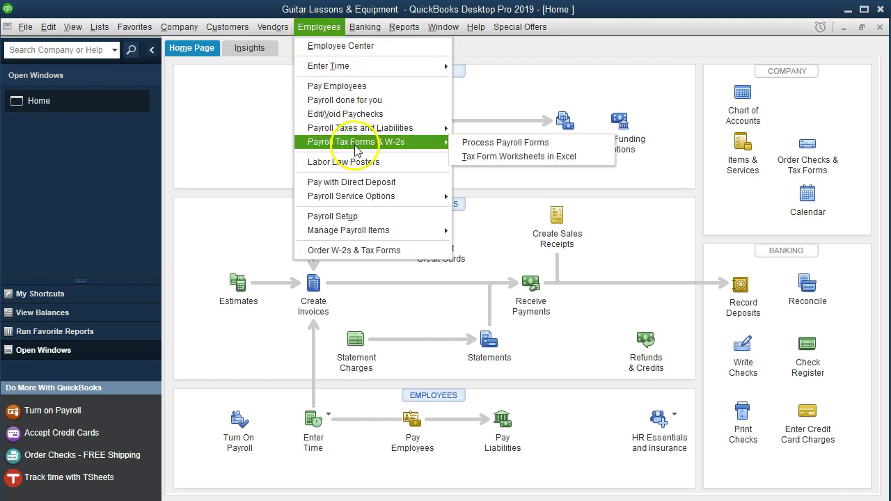
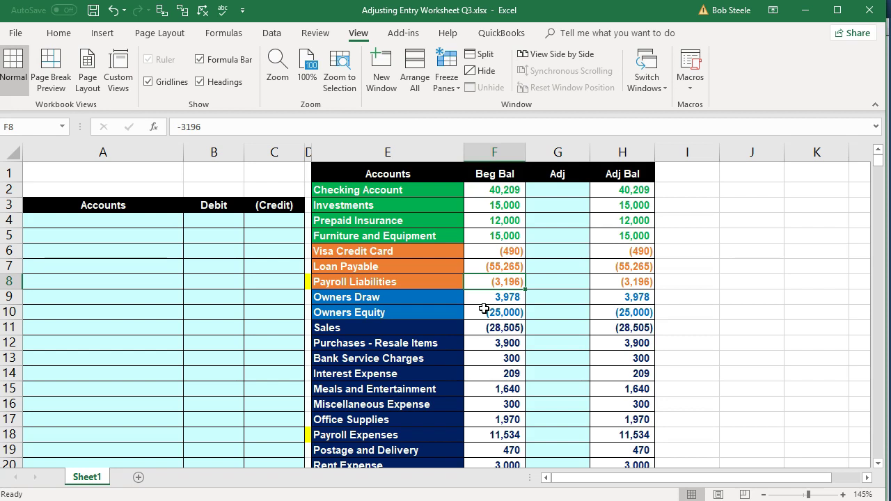
- Switch to the Adjusting Entry Worksheet Q3 workbook in Excel and insert blank cells across columns E to H between Payroll Expenses and Postage and Delivery
click(480, 282)
scroll(480, 282, down, 2)
click(440, 339)
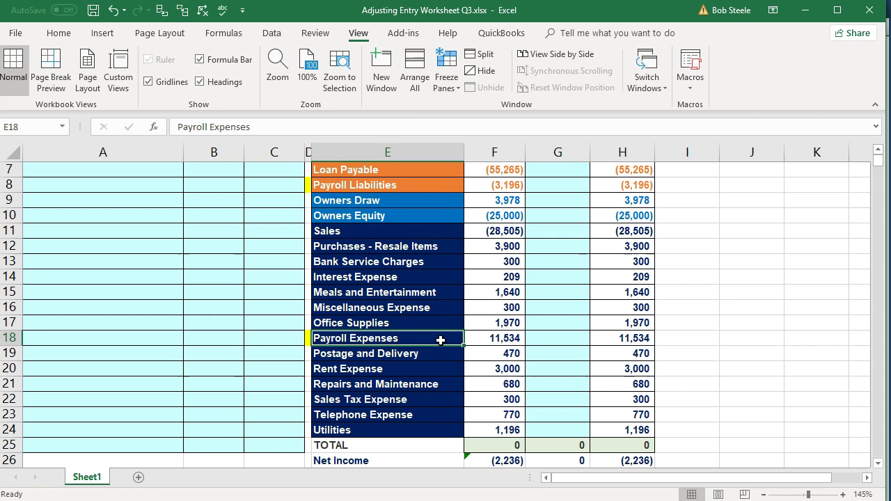
click(472, 338)
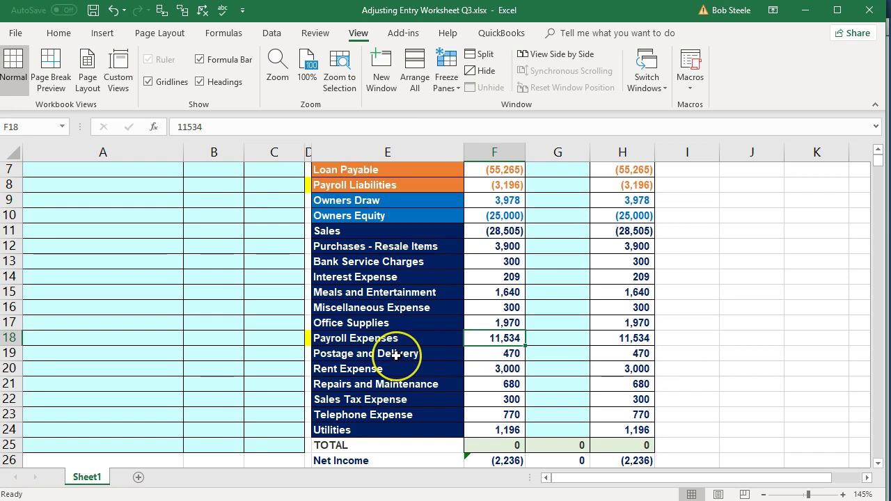
drag(395, 353, 607, 349)
right_click(607, 349)
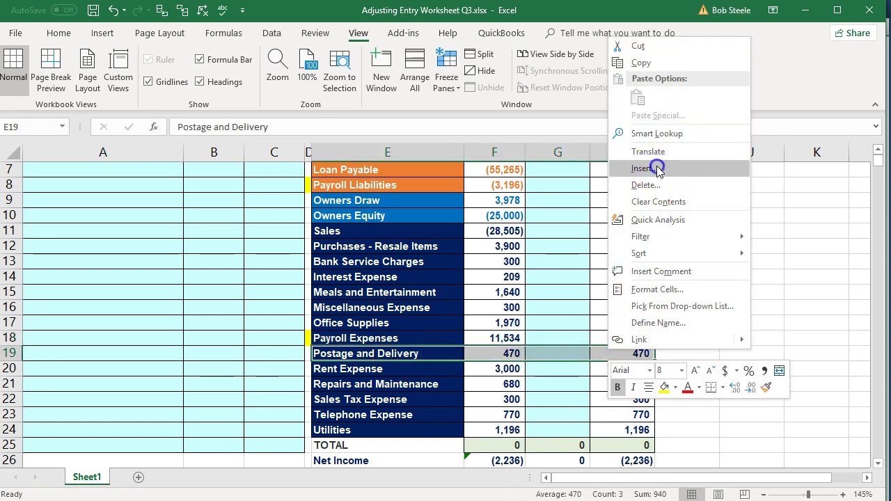
click(628, 174)
click(627, 203)
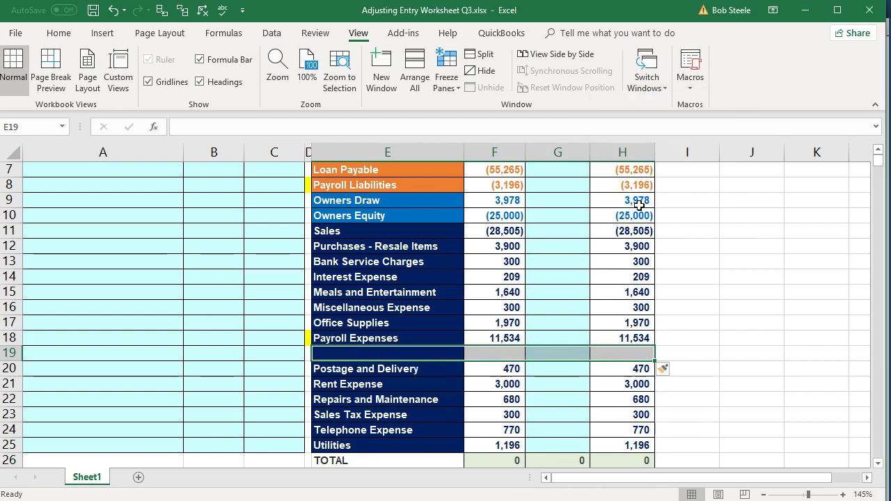
- Name the new account in E19 Payroll Tax Expense and give it a beginning balance of 0
click(404, 356)
text(P)
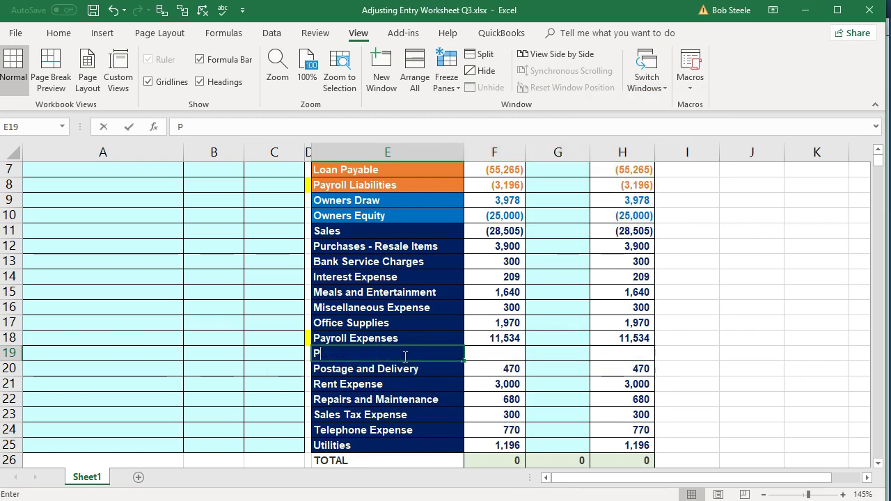
text(ayroll Tax Expe)
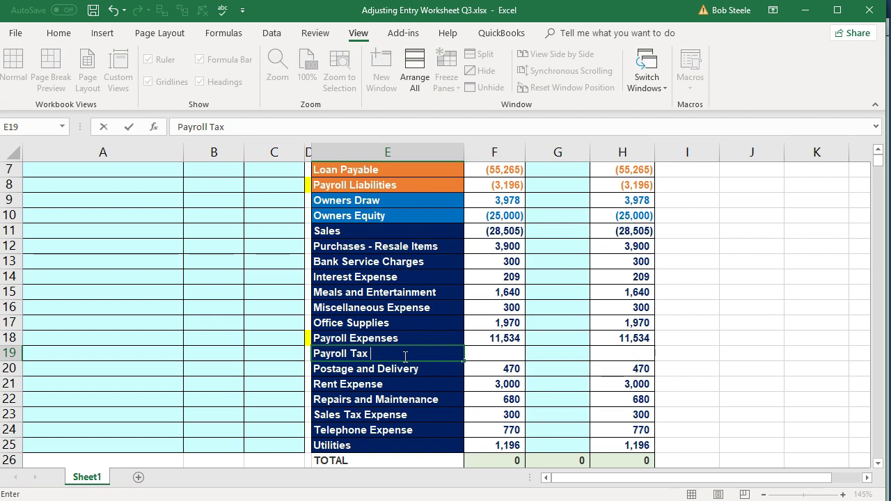
click(503, 340)
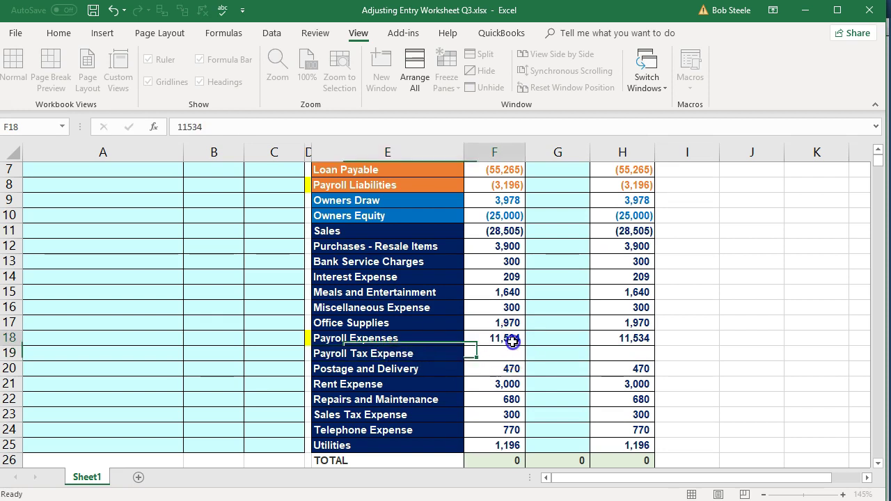
key(Down)
text(0)
key(Return)
click(489, 339)
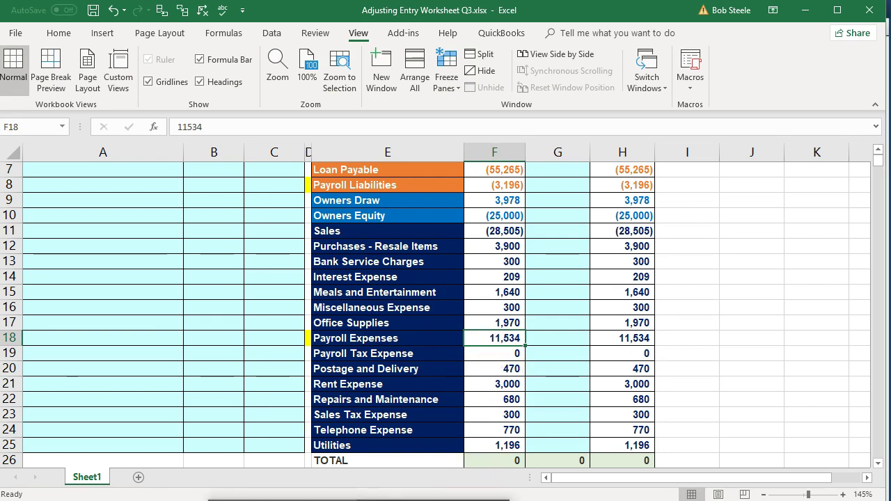
key(alt+Tab)
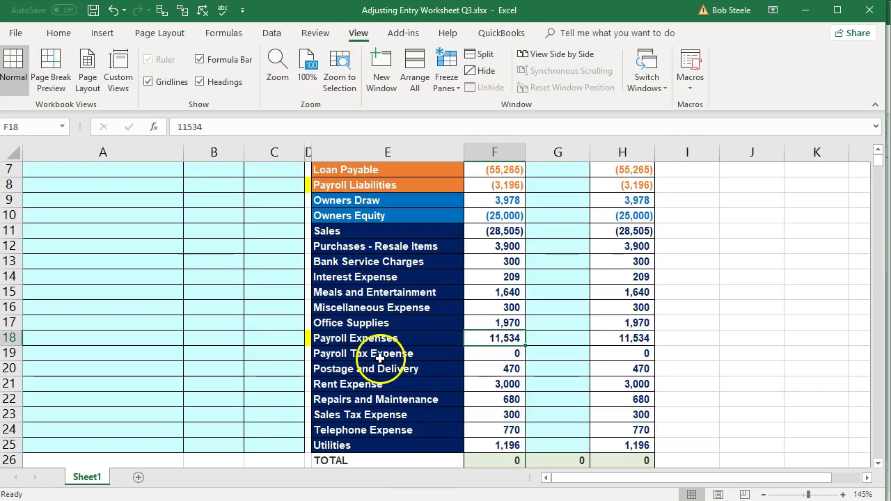
click(379, 357)
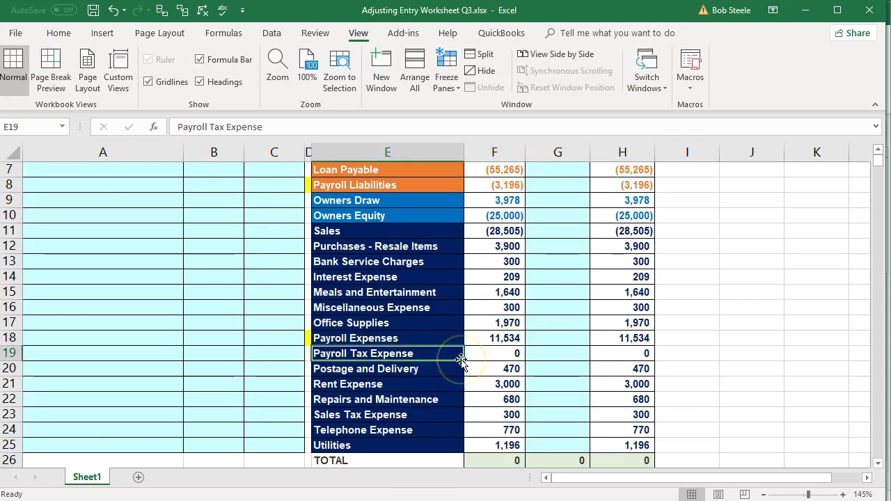
- Copy the Payroll Expenses account name from E18 and paste it as values into A5 of the adjusting entry's Accounts column
click(416, 340)
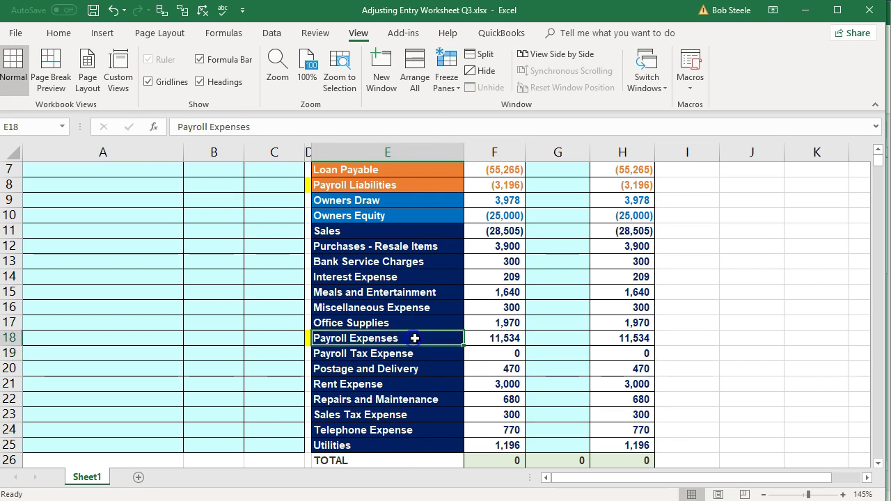
right_click(415, 340)
click(447, 51)
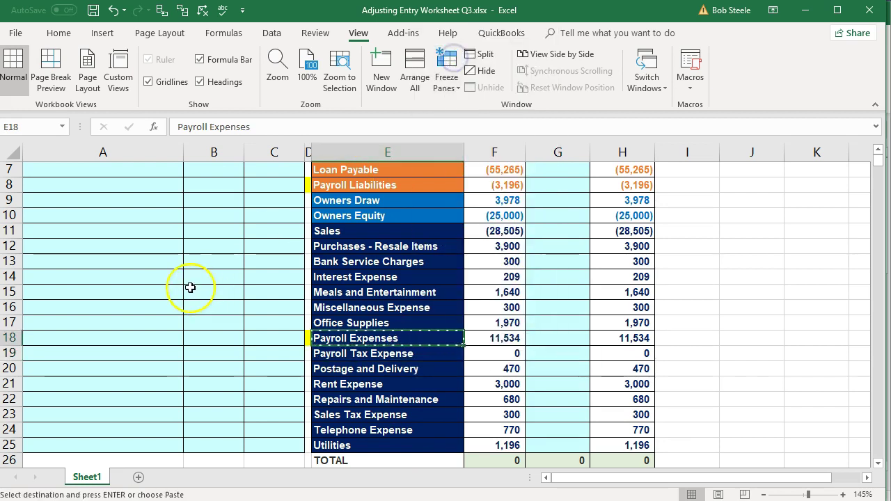
scroll(139, 257, up, 2)
click(88, 233)
right_click(90, 233)
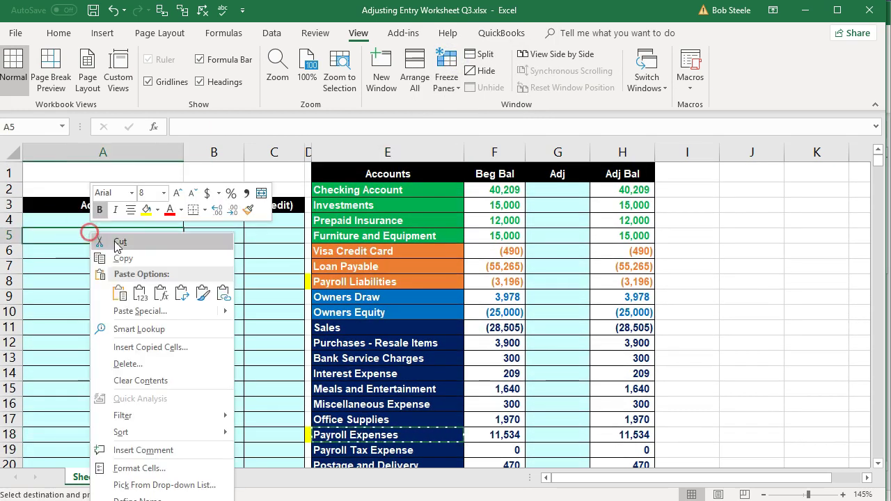
click(144, 288)
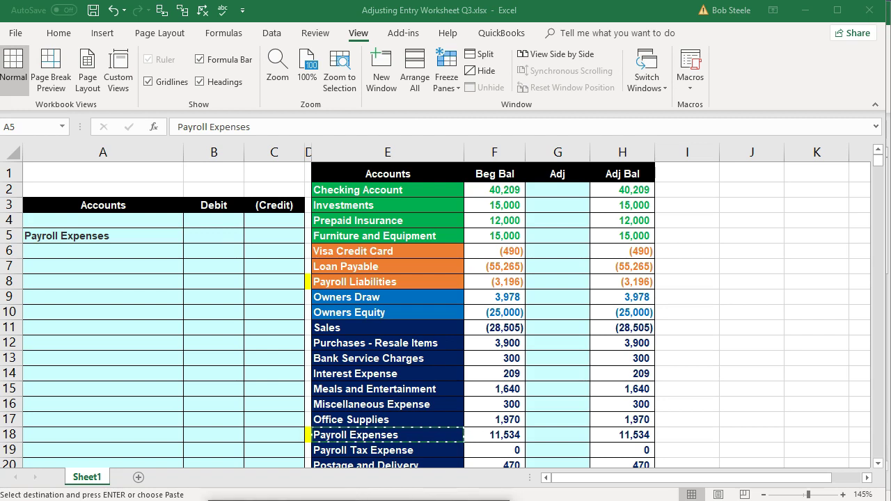
- Copy the Payroll Tax Expense account name from E19 and paste it as values into A4 of the adjusting entry
click(362, 451)
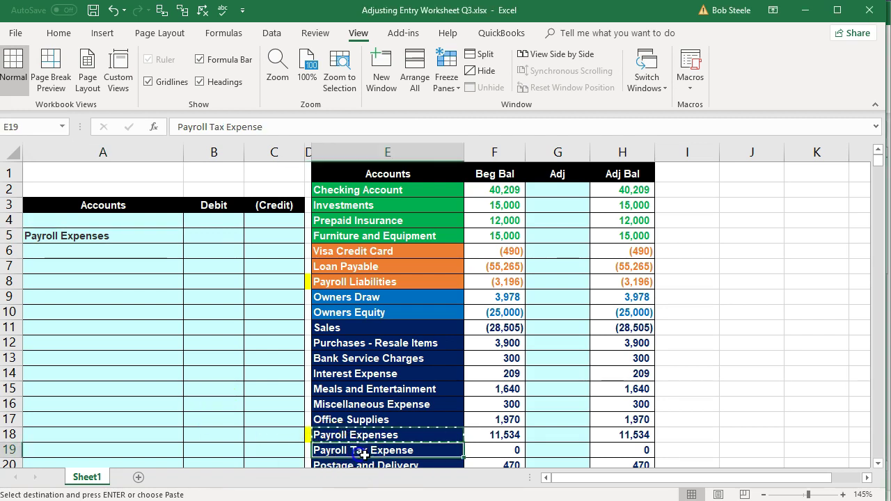
scroll(355, 428, down, 1)
right_click(358, 395)
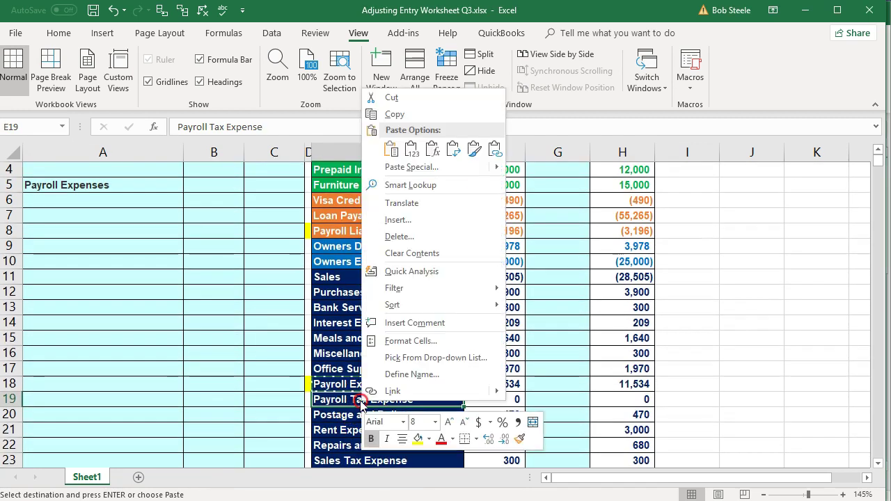
click(395, 114)
click(127, 256)
scroll(114, 199, up, 1)
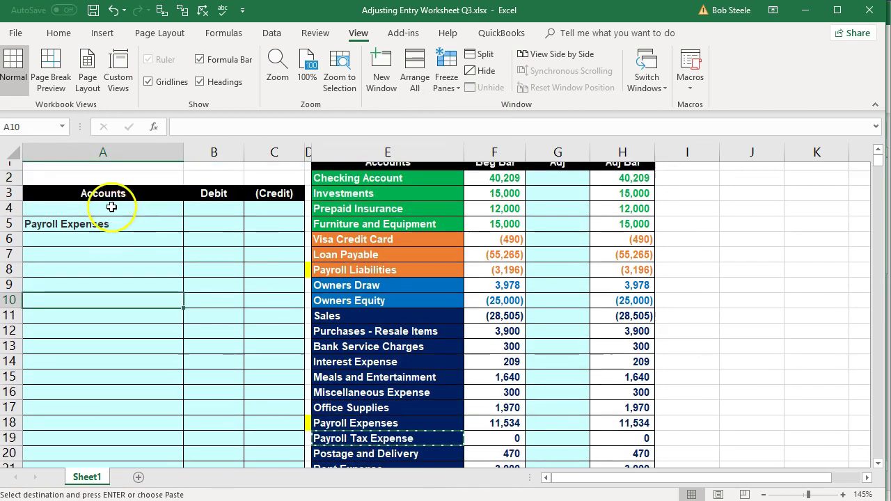
right_click(101, 220)
click(150, 280)
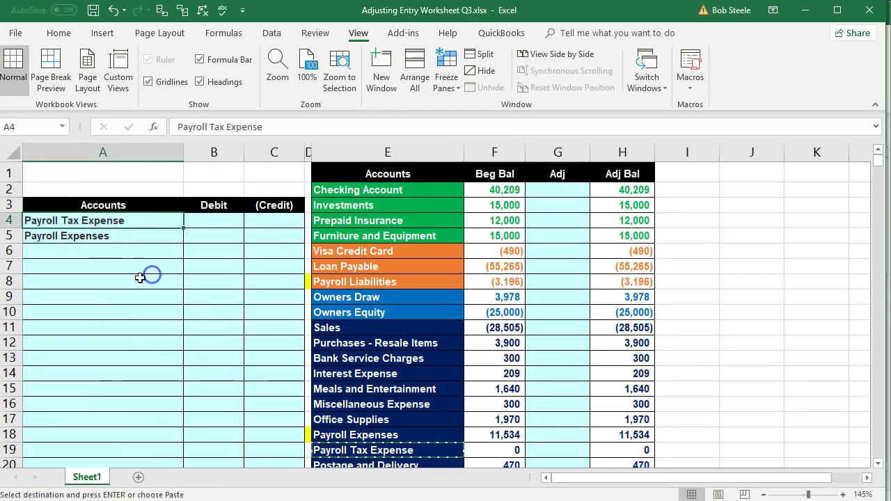
click(139, 281)
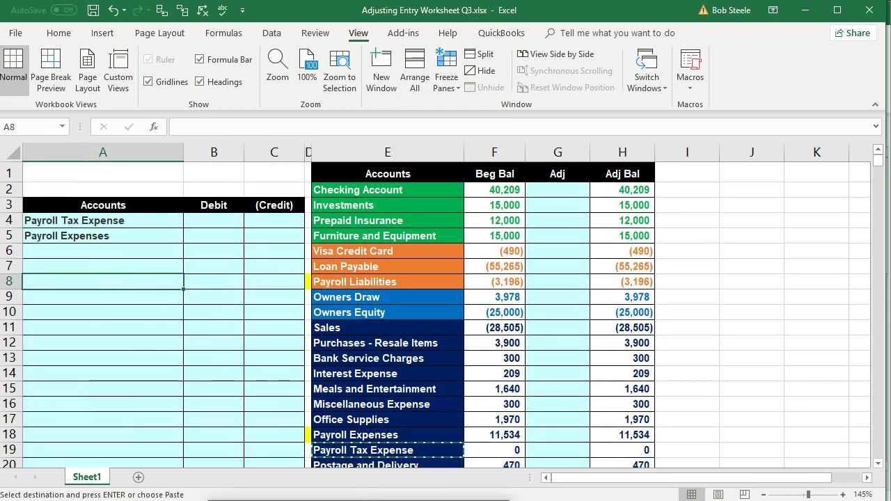
key(alt+Tab)
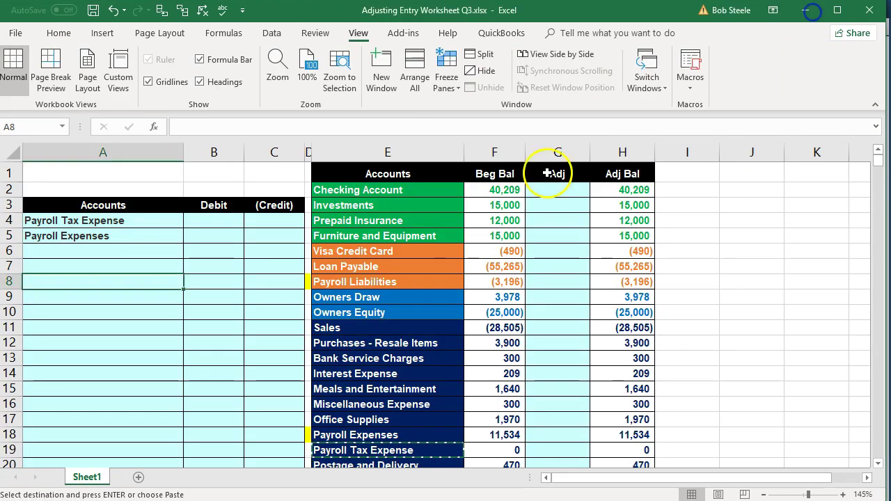
click(810, 12)
click(227, 224)
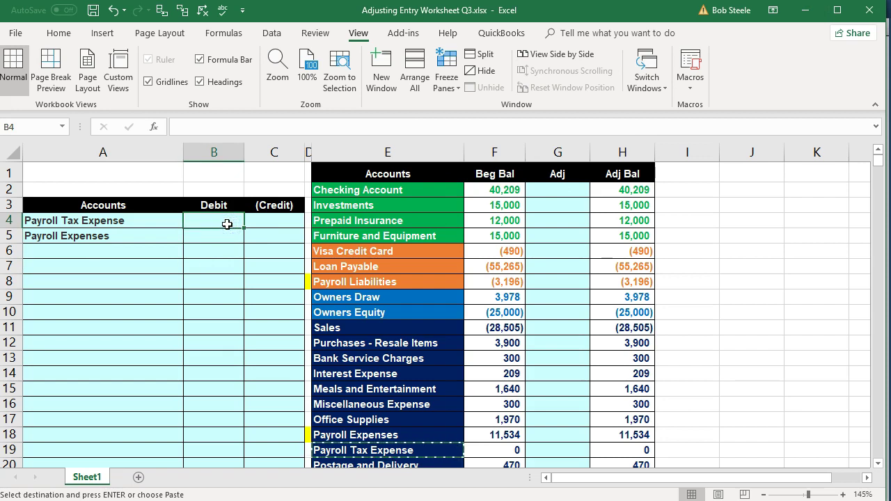
text(=)
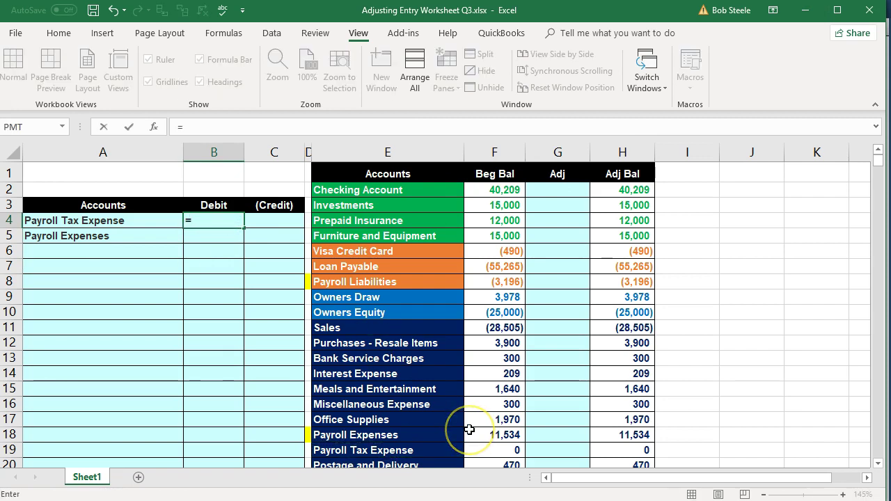
text(11534-10766)
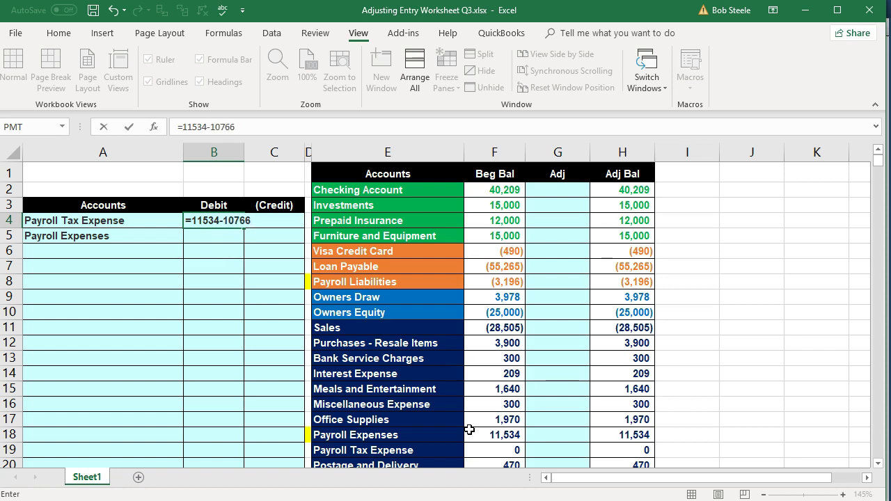
key(Return)
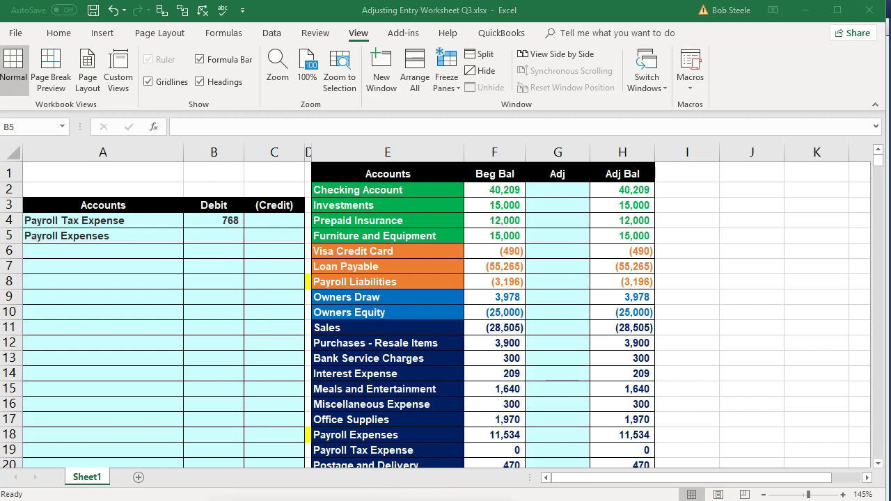
- Enter the Payroll Expenses credit in C5 as the negative of the debit in B4
click(184, 498)
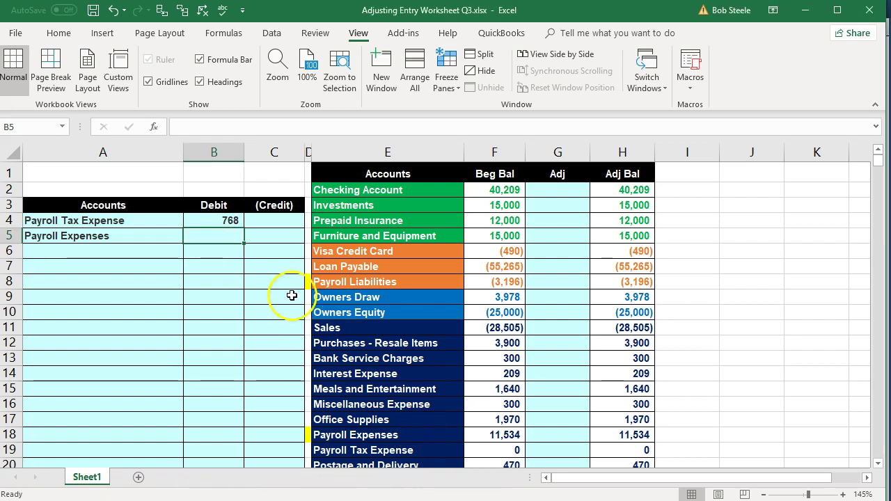
click(272, 235)
text(-)
key(Left)
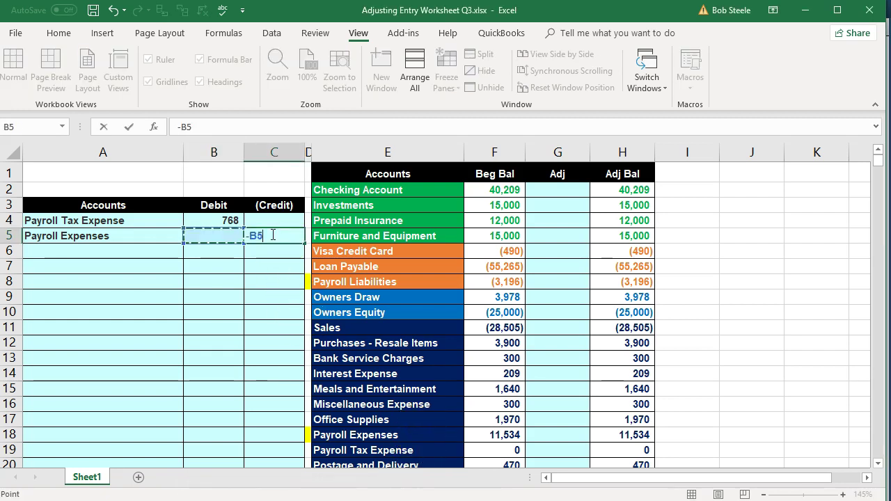
key(Up)
key(Return)
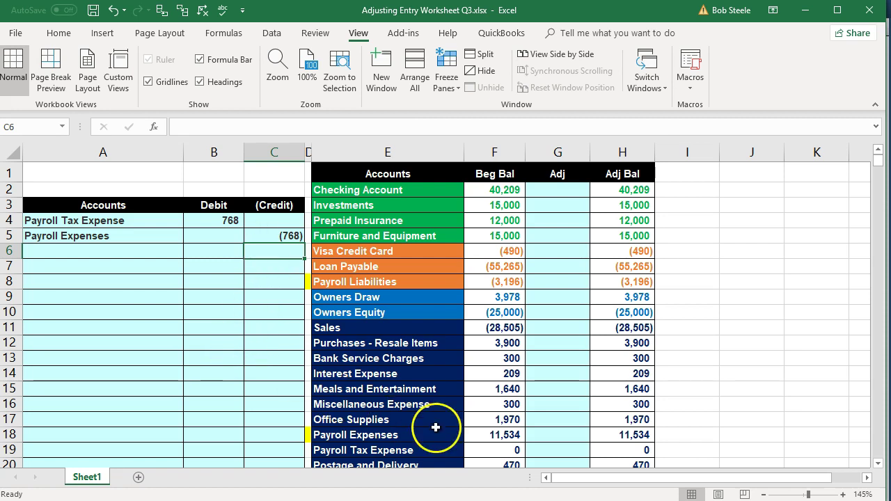
- Link the Payroll Expenses adjustment in G18 to the credit in C5 and check the adjusted balance in H18
click(557, 430)
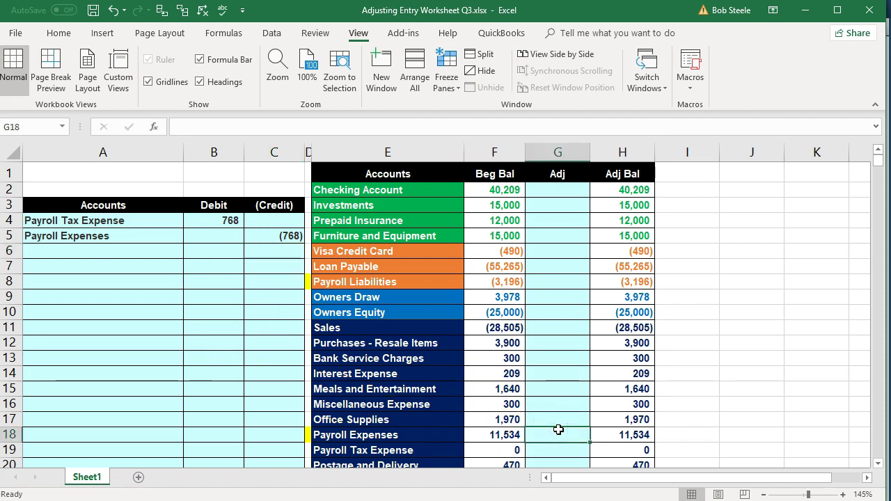
text(=)
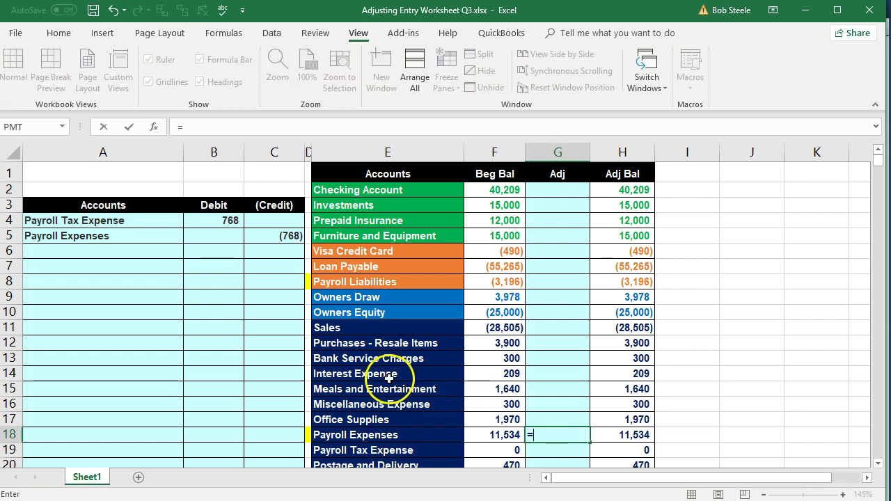
click(272, 235)
key(Return)
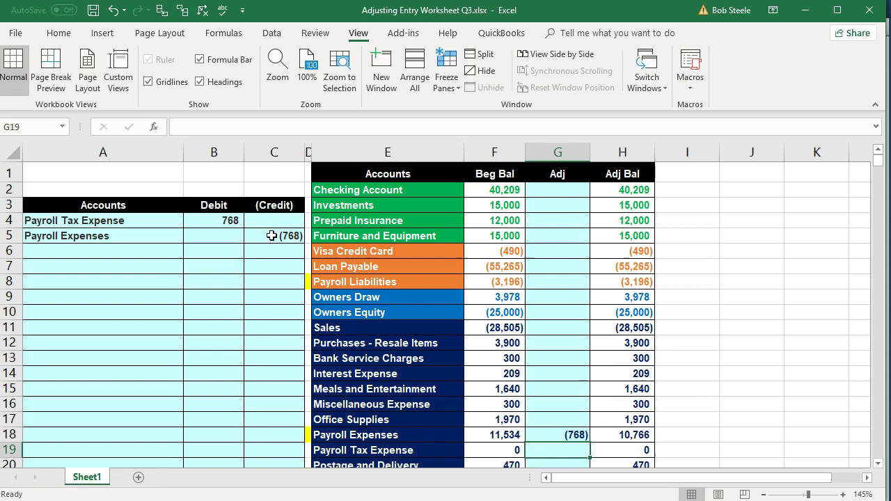
click(616, 433)
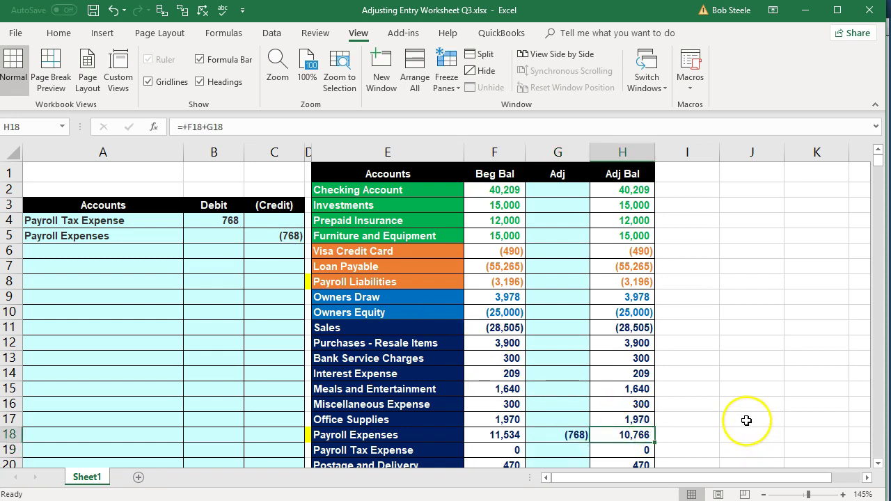
- Link the Payroll Tax Expense adjustment in G19 to the debit in B4 and check the adjusted balances in H18 and H19
click(576, 451)
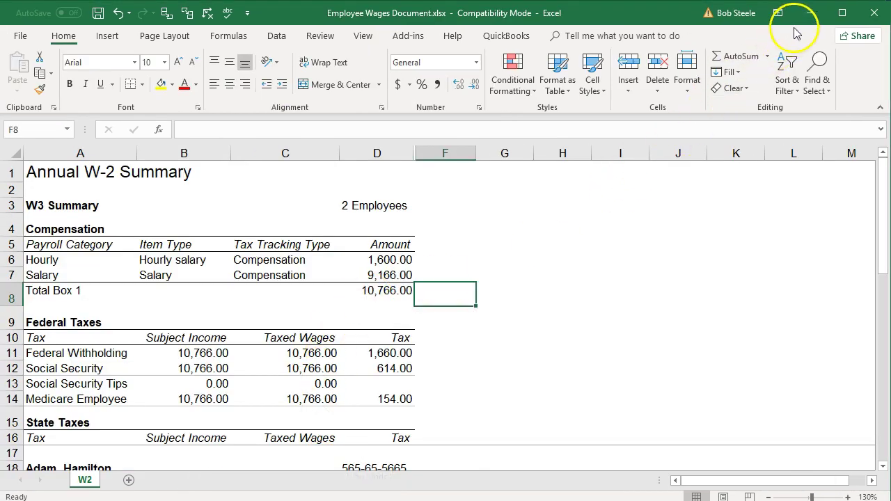
click(809, 12)
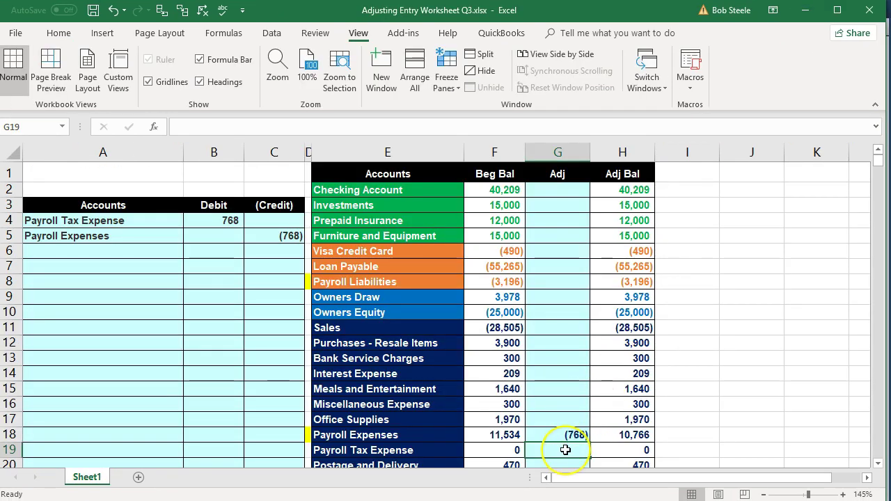
text(=)
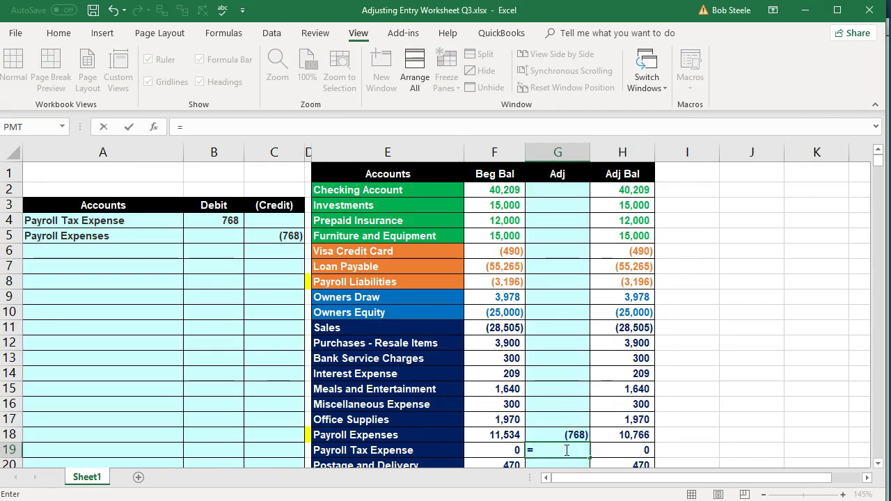
click(230, 219)
key(Return)
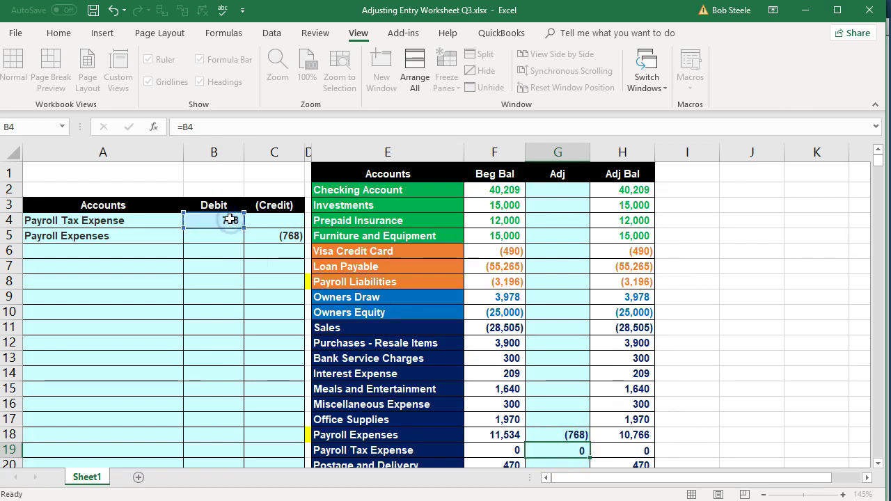
scroll(276, 313, down, 2)
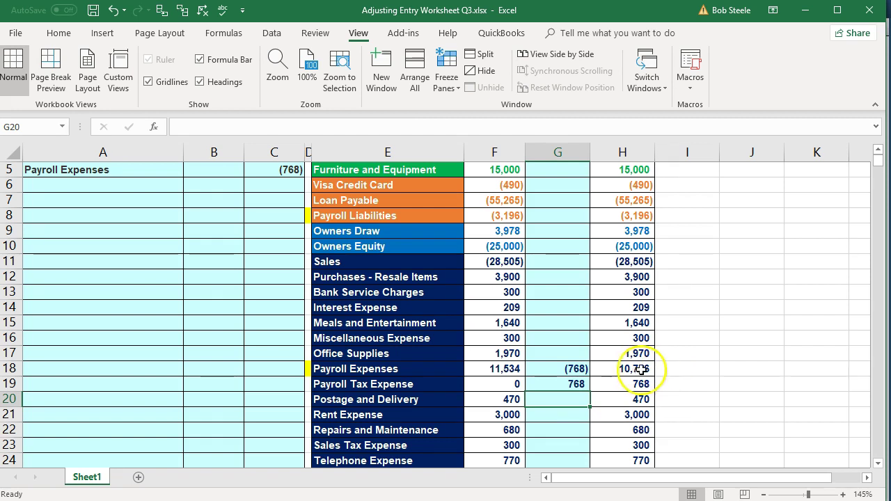
click(635, 369)
click(603, 386)
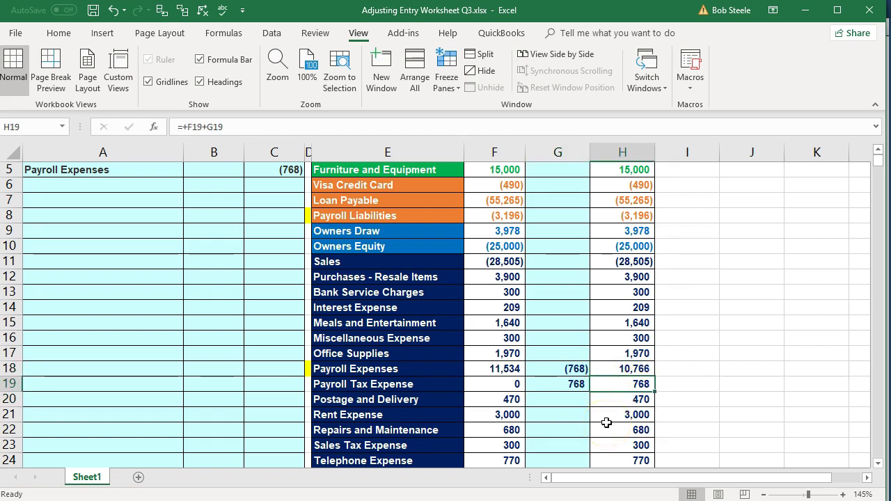
- Switch to the Employee Wages Document workbook and add its Social Security and Medicare taxes, 614 + 154, in Calculator
click(352, 498)
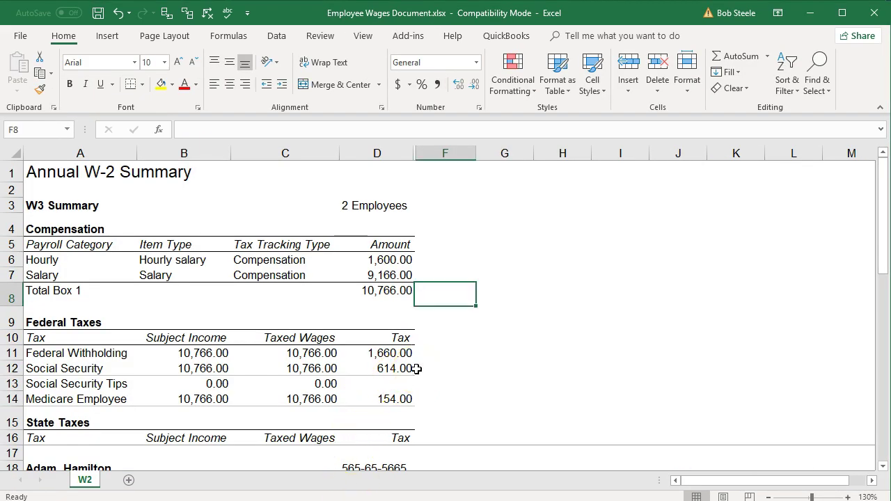
click(730, 123)
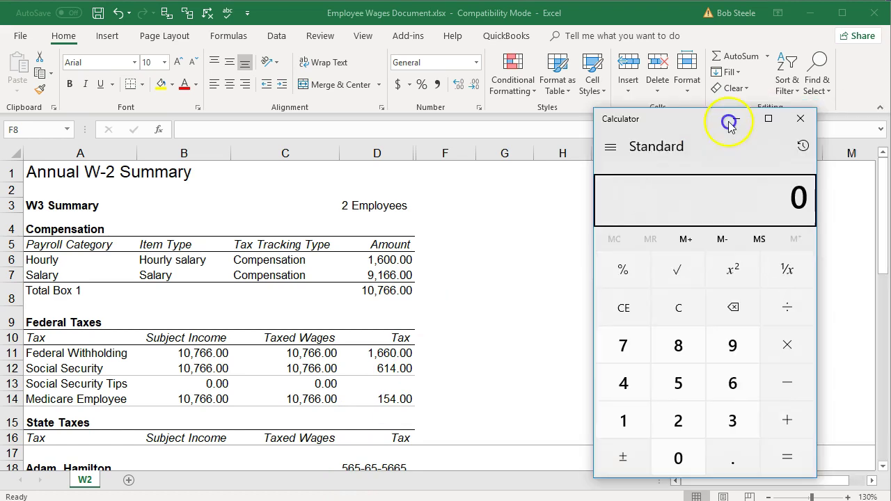
drag(729, 123, 645, 123)
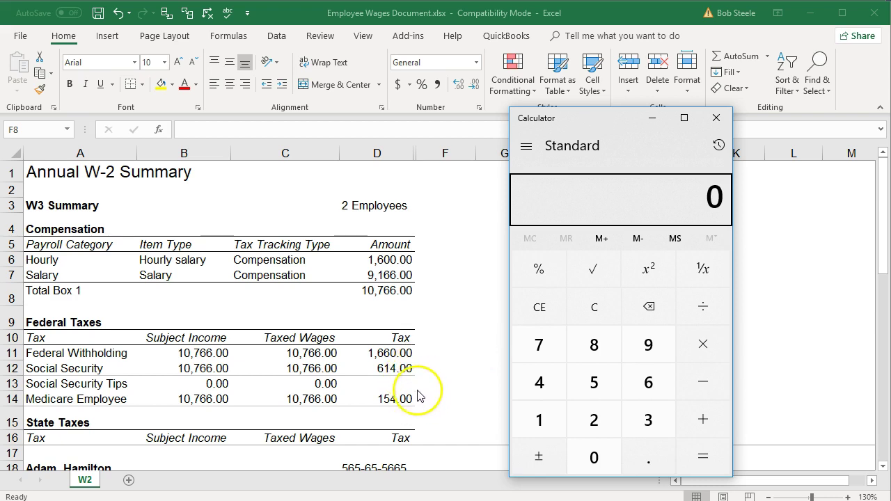
click(589, 327)
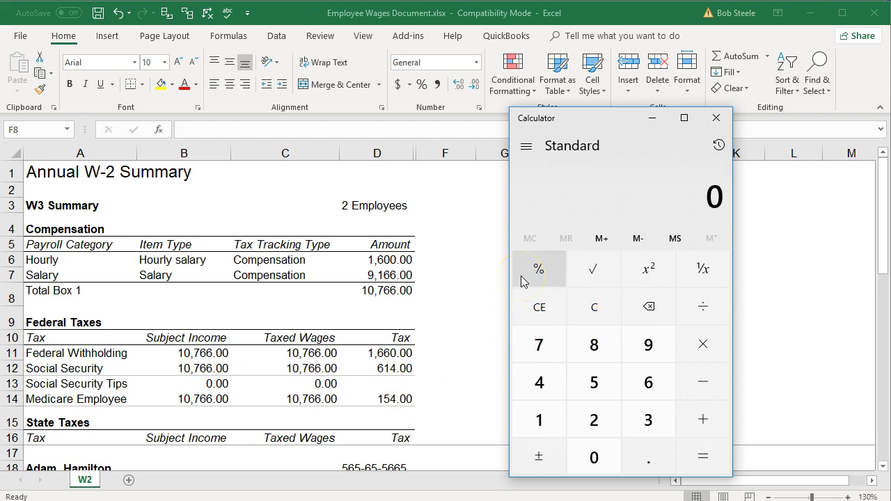
text(614)
text(154)
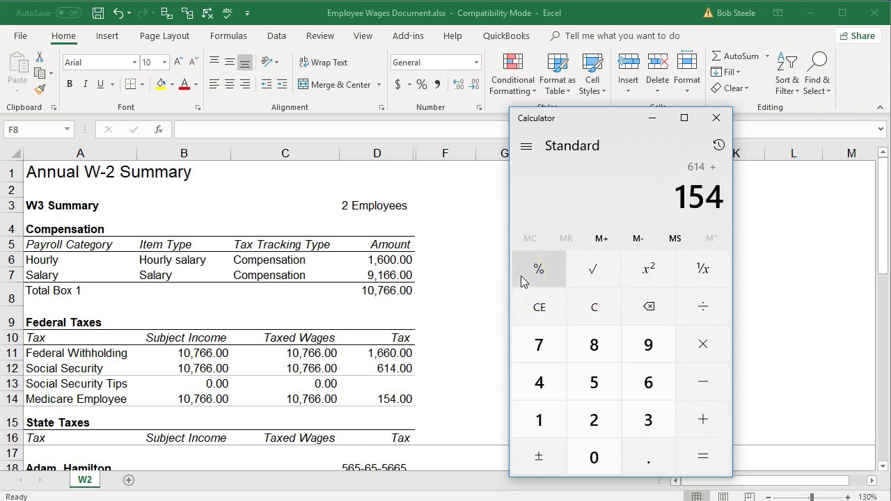
key(Return)
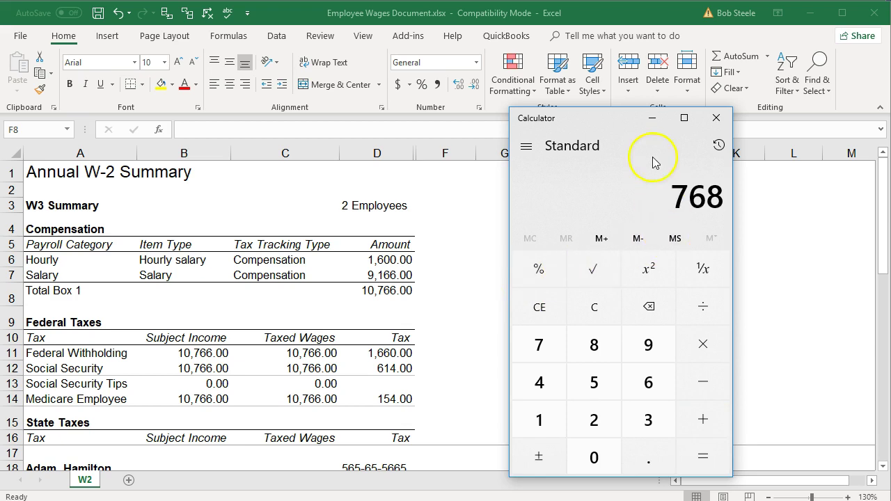
- Return to the Adjusting Entry Worksheet Q3 workbook and examine the Payroll Tax Expense balance and the TOTAL and Net Income rows
click(653, 118)
click(809, 13)
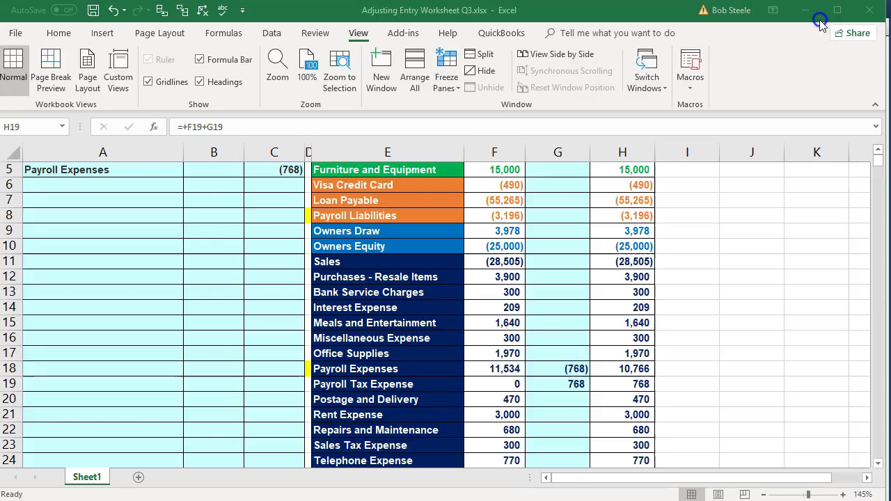
click(630, 383)
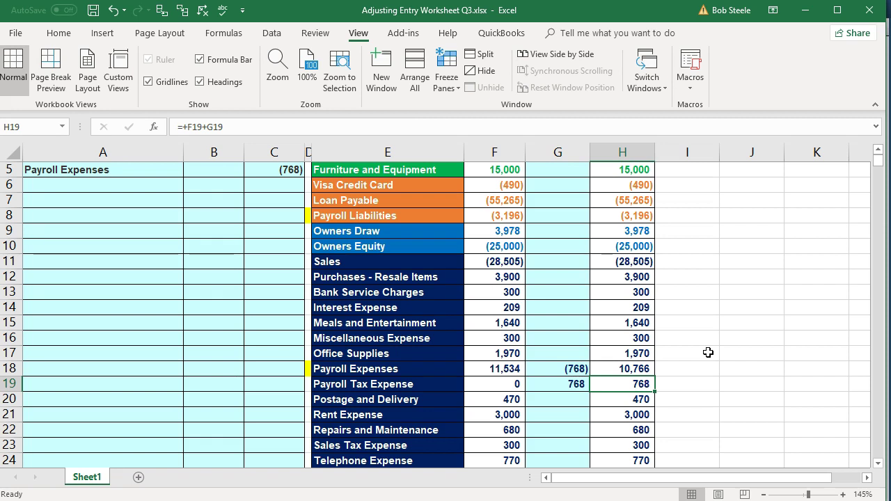
scroll(706, 354, down, 2)
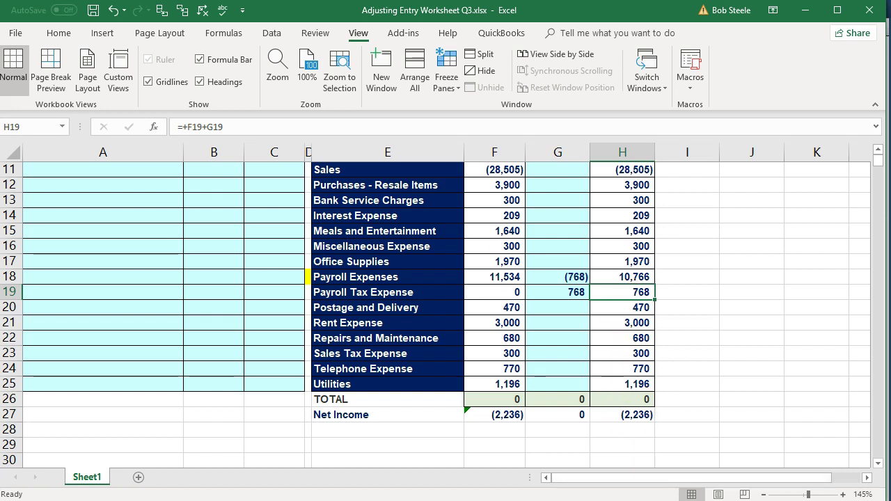
- Switch to QuickBooks and open the Trial Balance report for 01/01/2019 to 12/31/2019
key(alt+Tab)
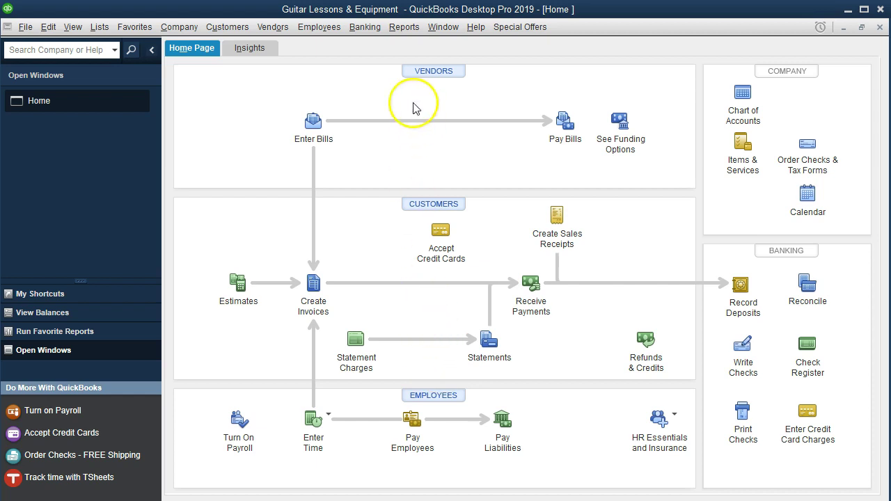
click(403, 27)
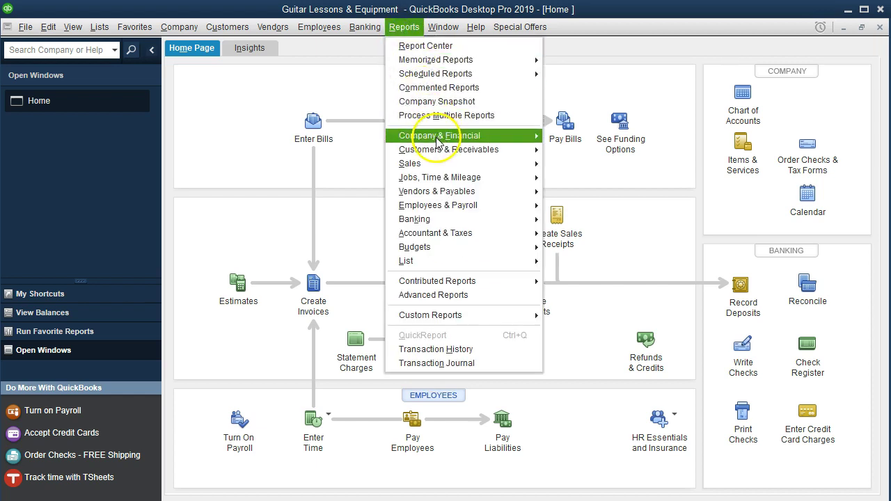
mouse_move(487, 136)
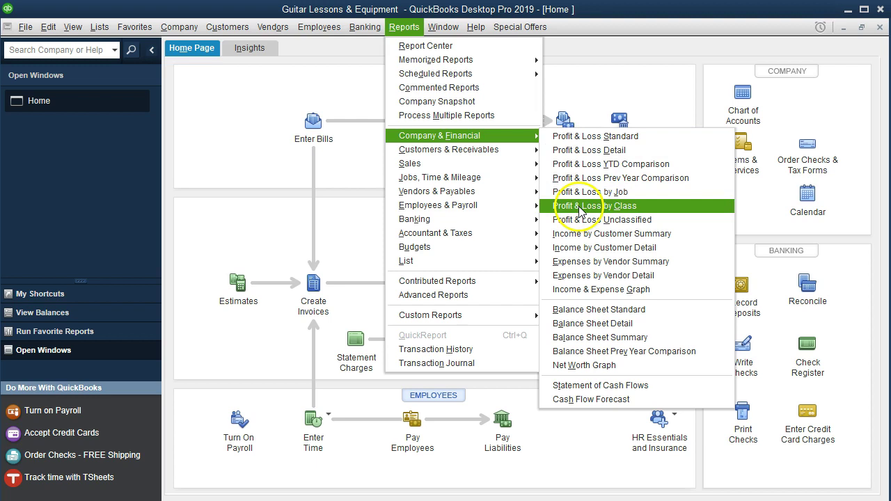
mouse_move(524, 226)
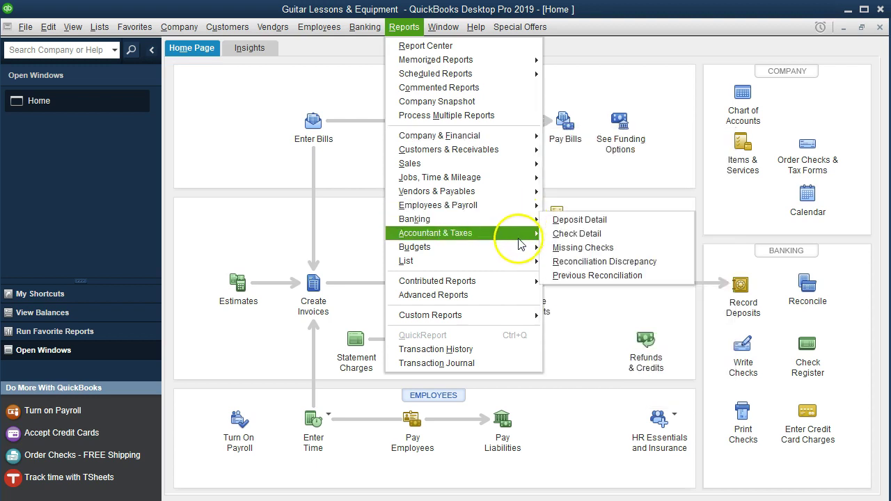
click(556, 236)
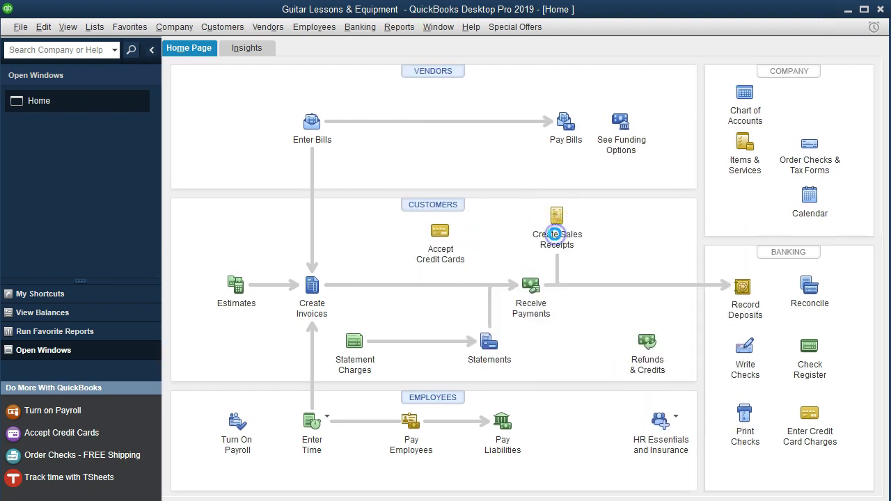
text(010119)
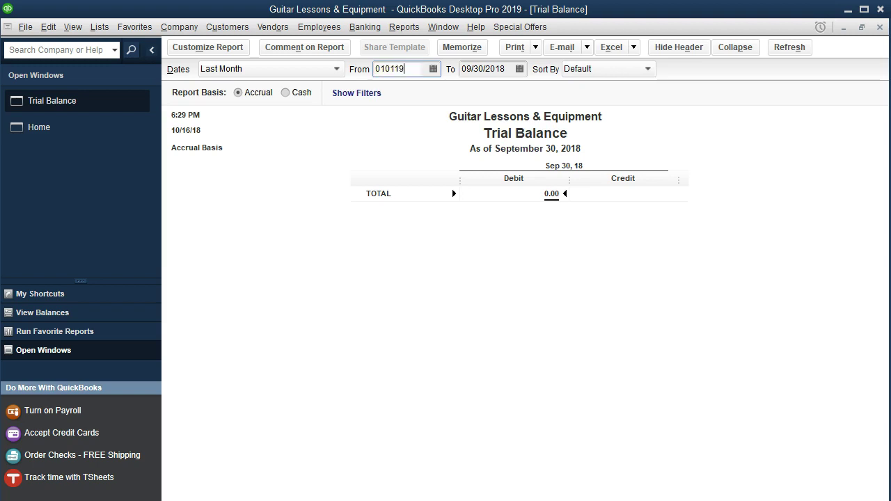
key(Tab)
text(123119)
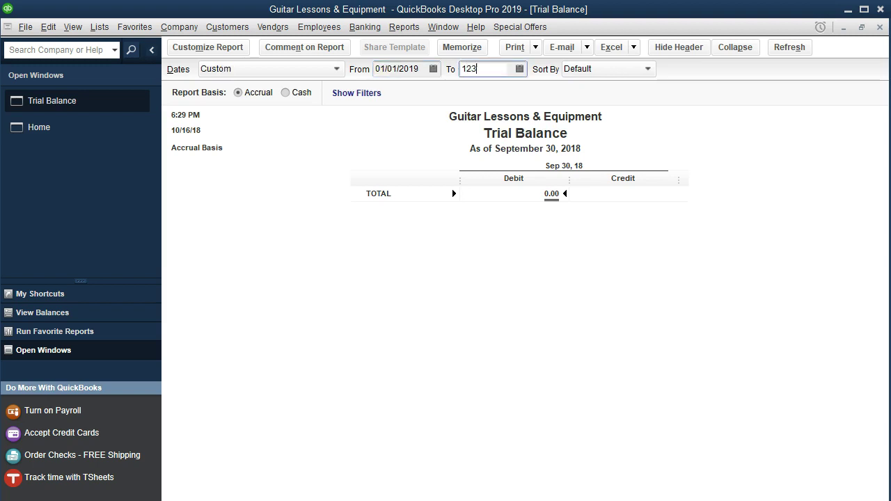
key(Tab)
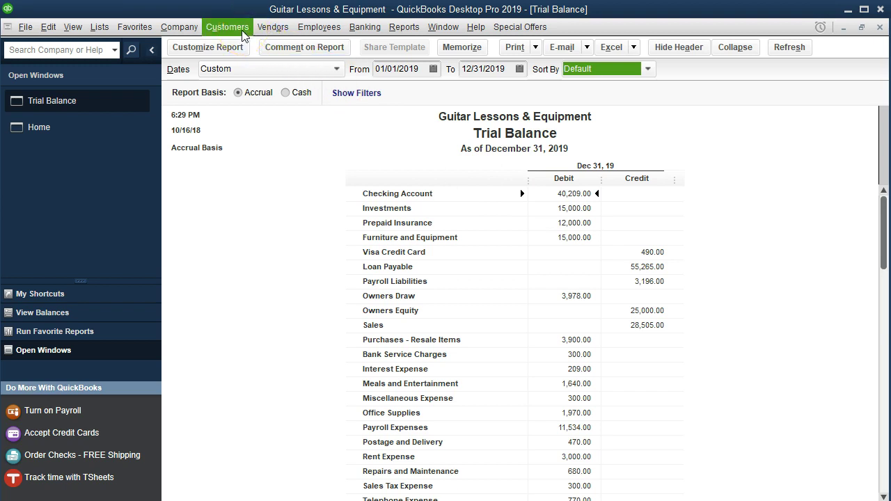
- Start a general journal entry dated 12/31/2019, accepting the automatic numbering notice and keeping entry number 1
click(183, 27)
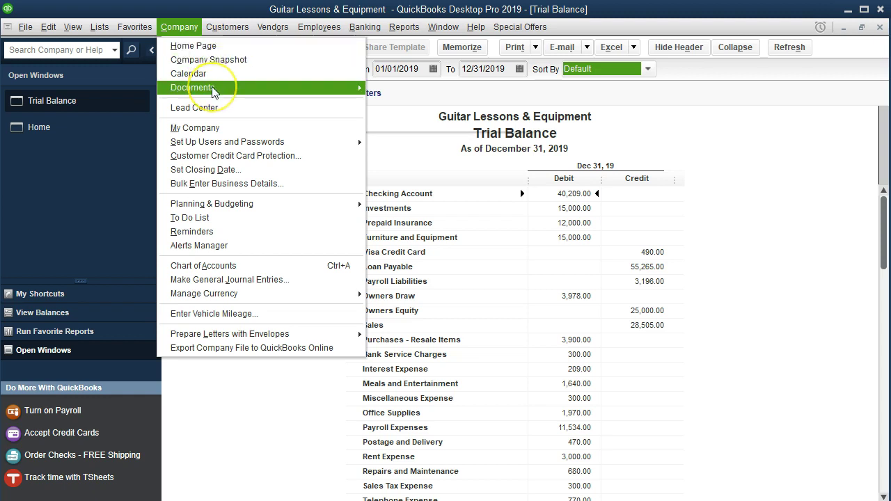
mouse_move(213, 91)
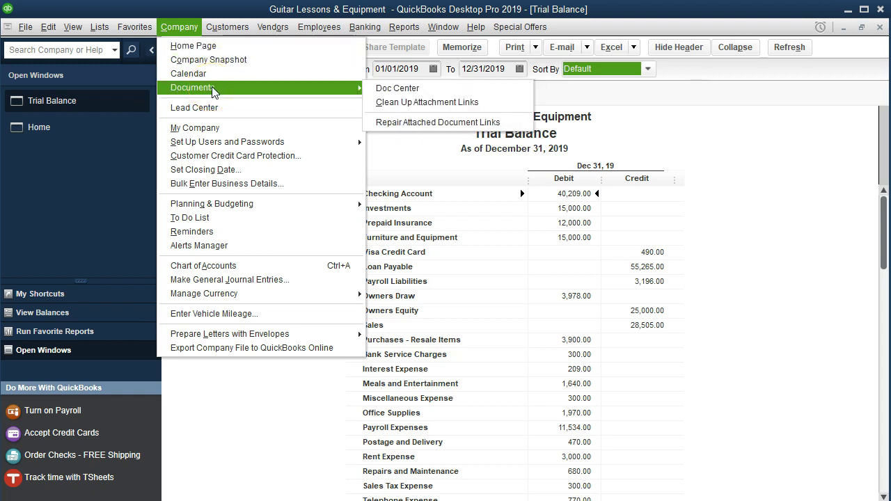
click(249, 280)
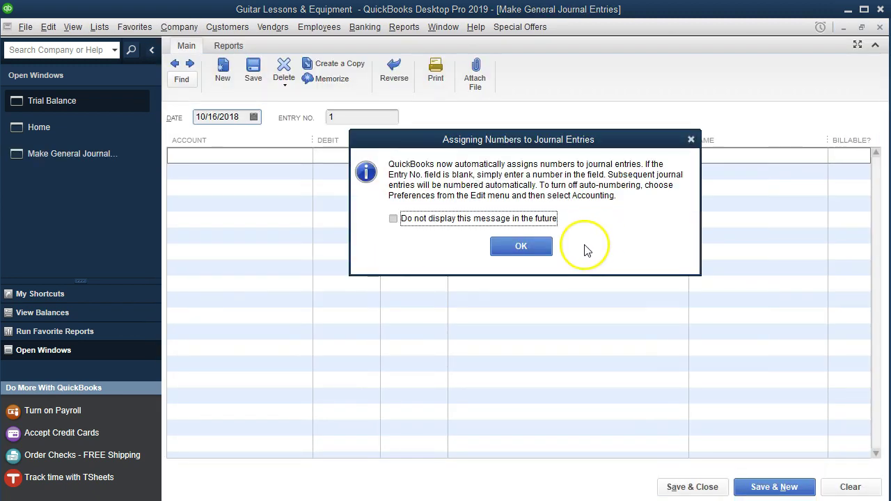
click(533, 244)
text(12)
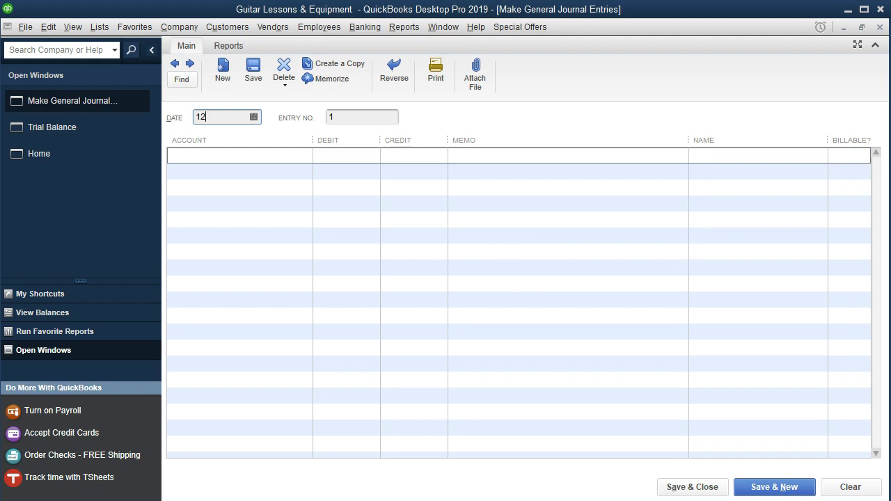
text(/31/2019)
key(Tab)
key(Tab)
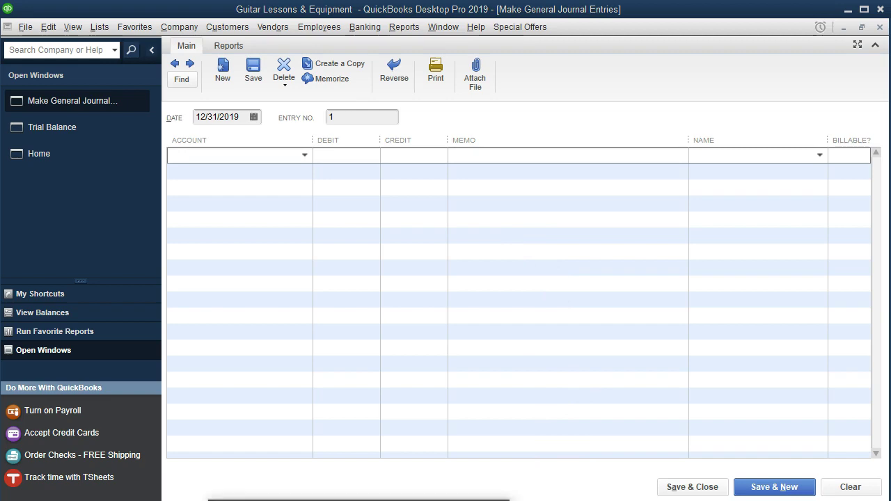
- Consult the adjusting entry in the Excel worksheet, return to QuickBooks and enter Payroll Tax Expense as the first line's account
click(359, 499)
scroll(209, 271, up, 4)
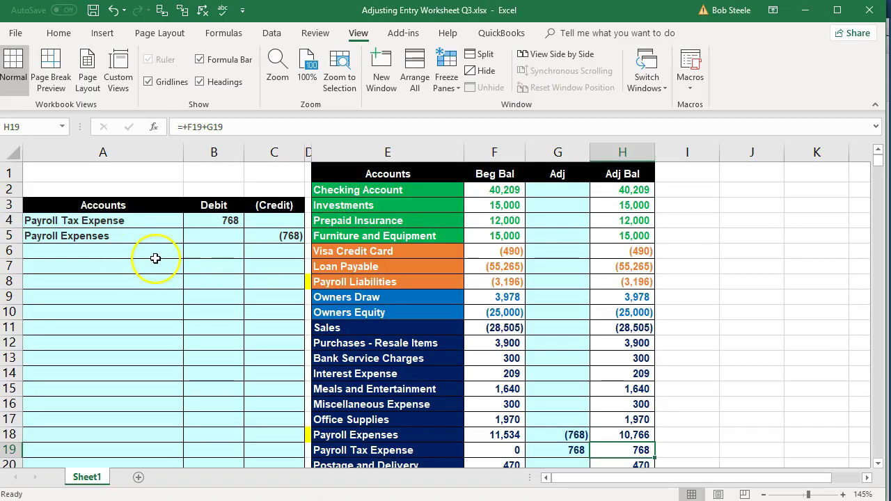
click(806, 10)
click(244, 156)
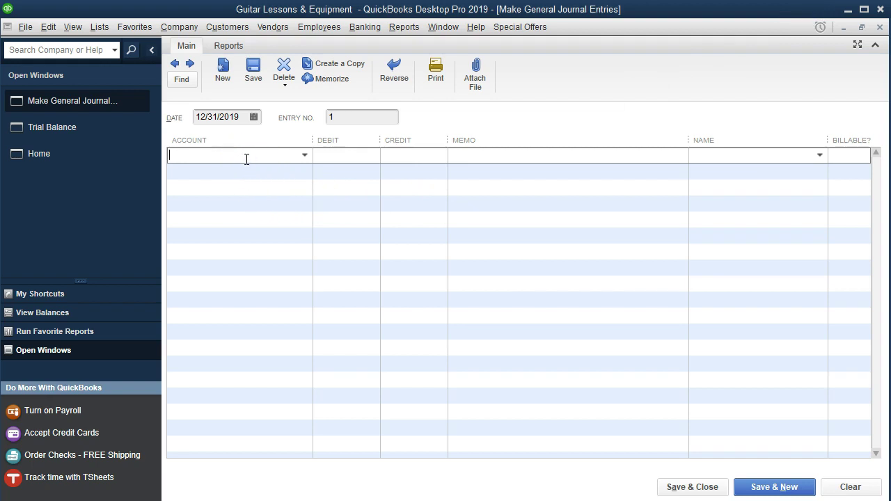
text(Payroll Tax Expense)
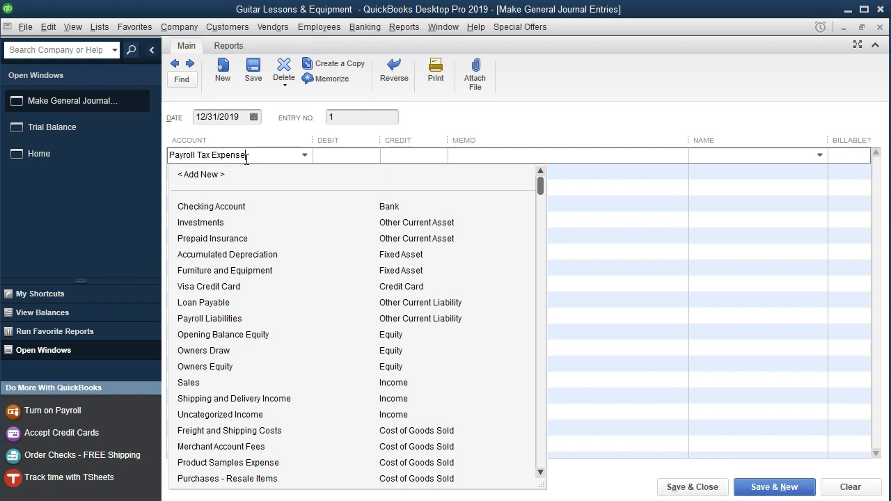
key(Tab)
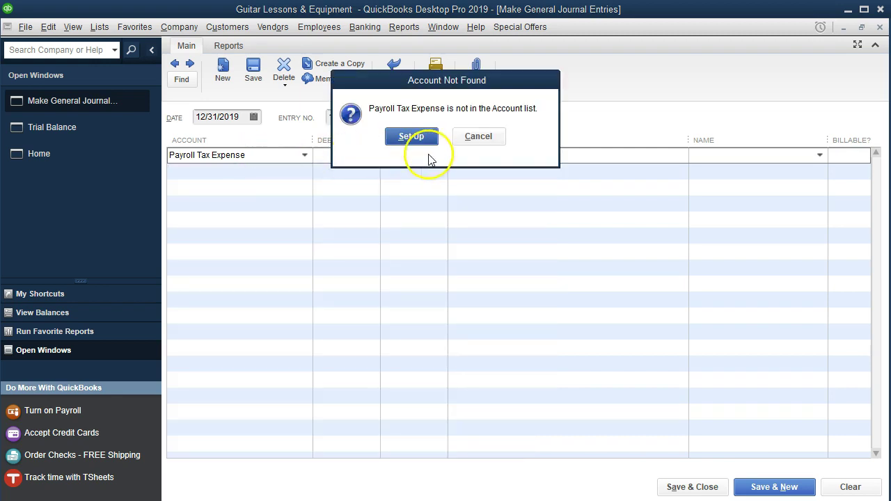
- Set up Payroll Tax Expense as a new account of type Expense and save it
click(411, 137)
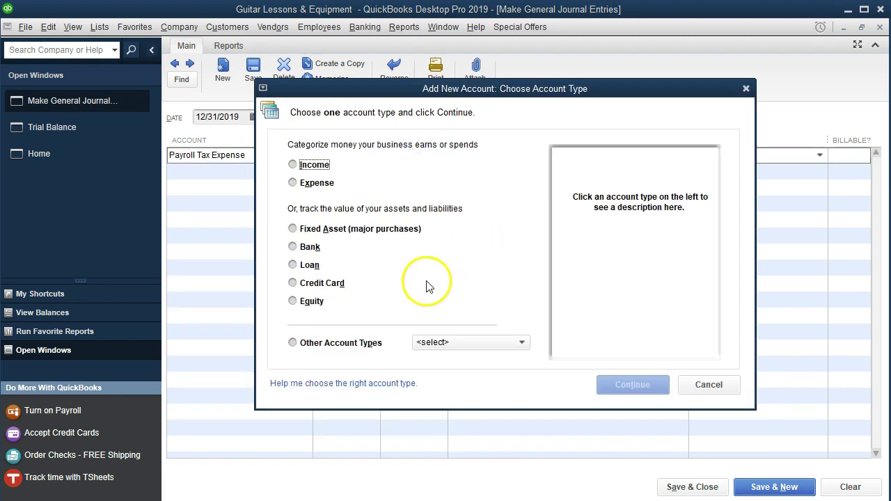
click(309, 183)
click(623, 382)
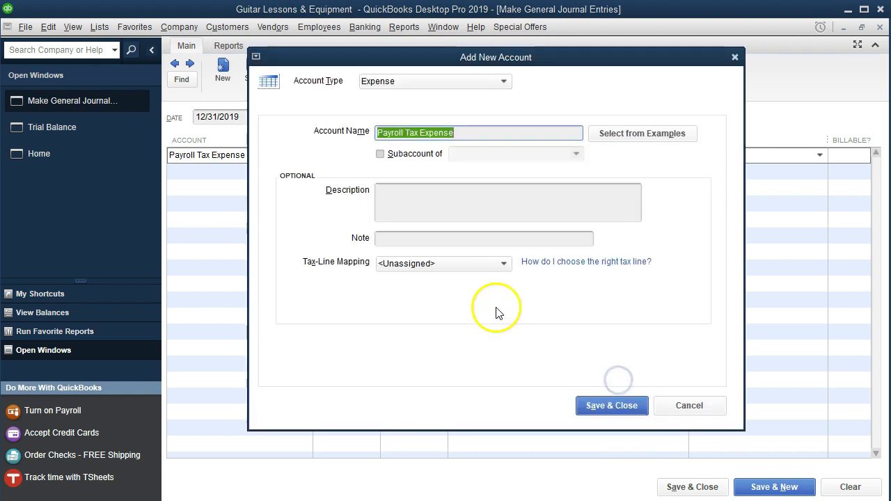
click(613, 407)
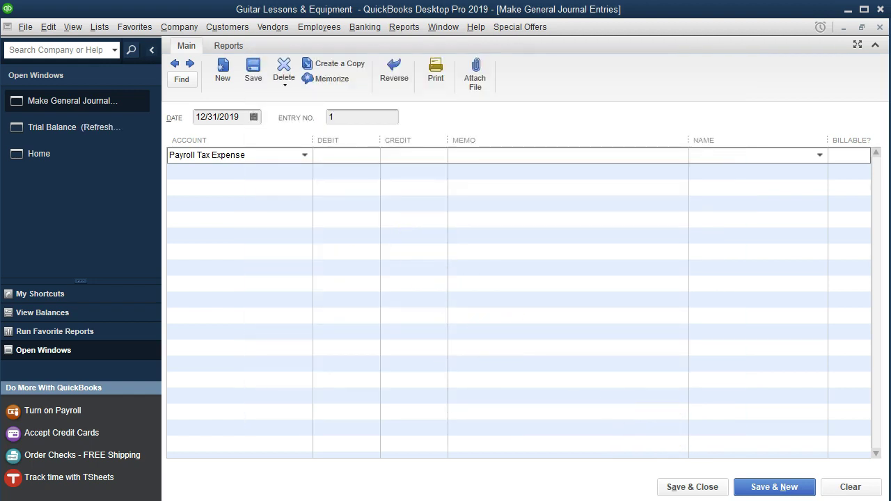
- Check the amount in the Excel worksheet, then debit Payroll Tax Expense 768 in QuickBooks with the memo "Adj. Payroll"
key(alt+Tab)
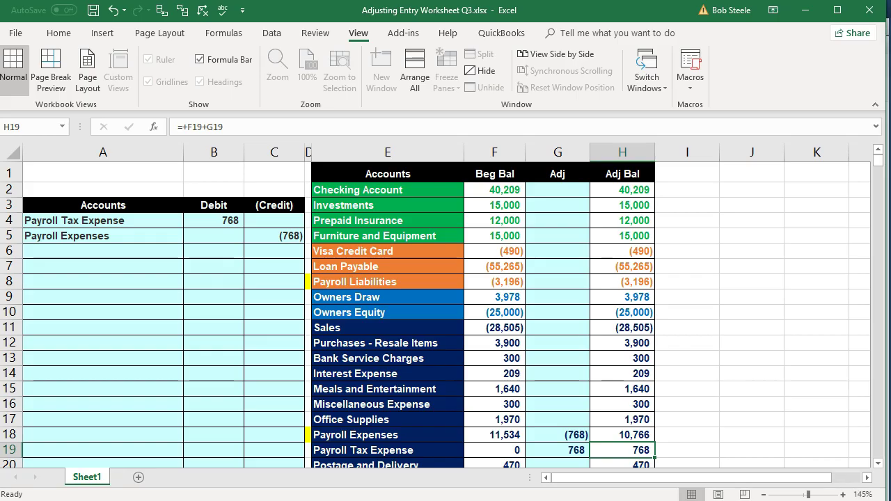
click(804, 10)
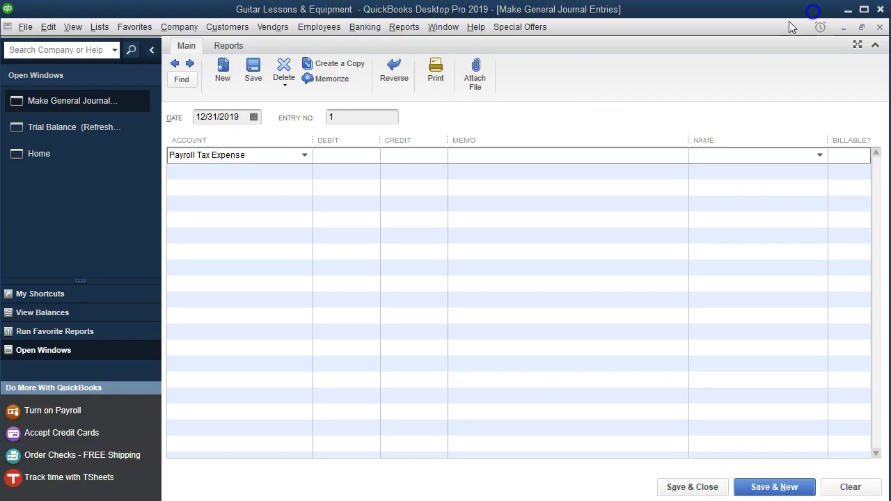
click(343, 155)
text(768)
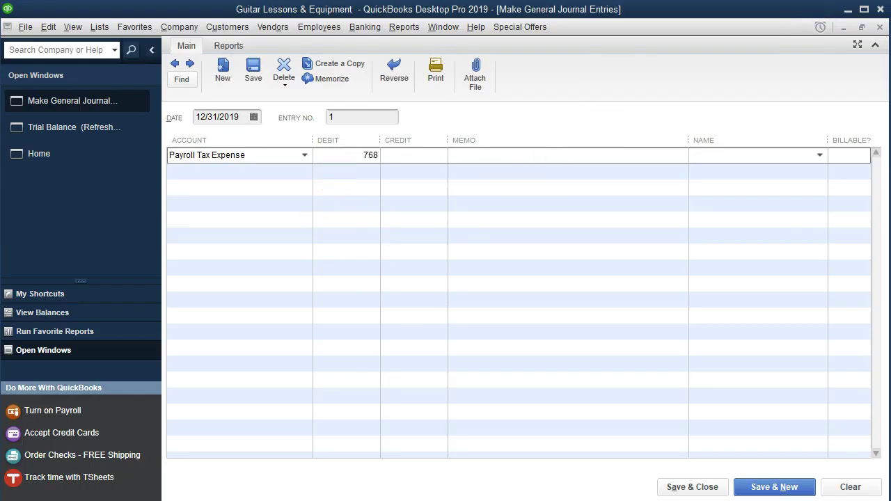
key(Tab)
text(Adj. Payroll)
key(Tab)
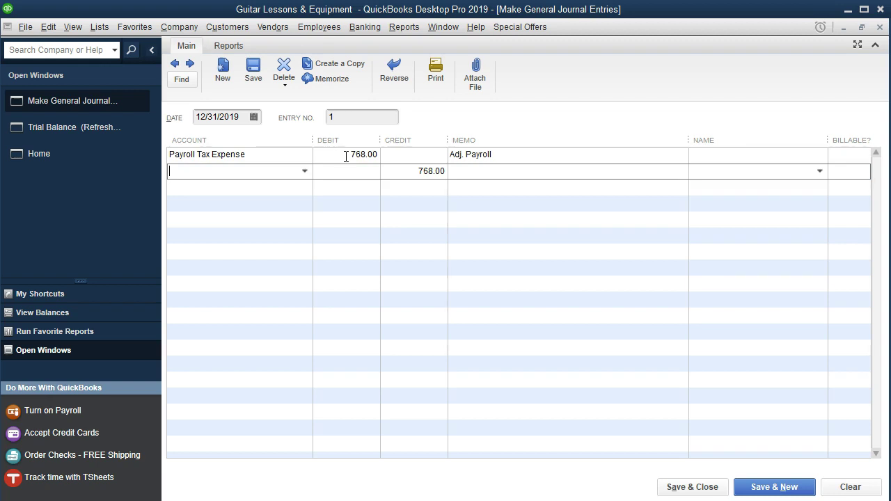
- Assign the 768.00 credit line to Payroll Expenses with the memo "Adj. Payroll", then save and close the journal entry
text(Payr)
key(Tab)
key(Tab)
key(Tab)
text(Adj. Payro)
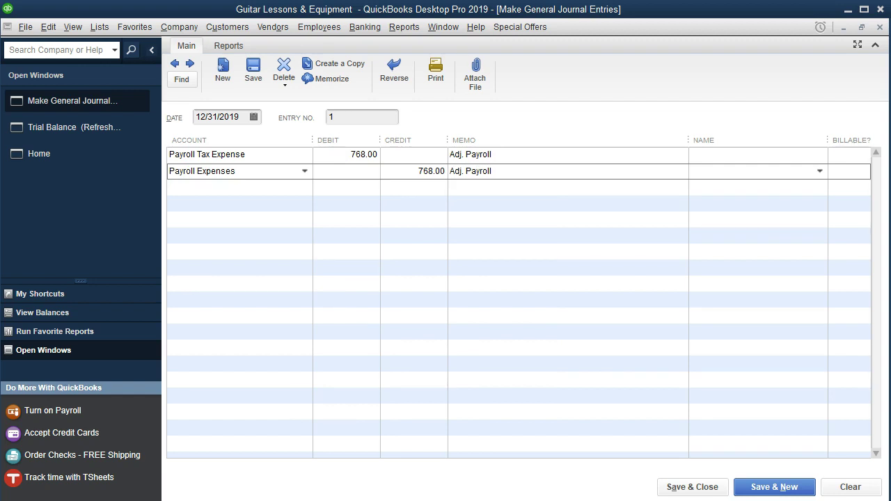
click(709, 488)
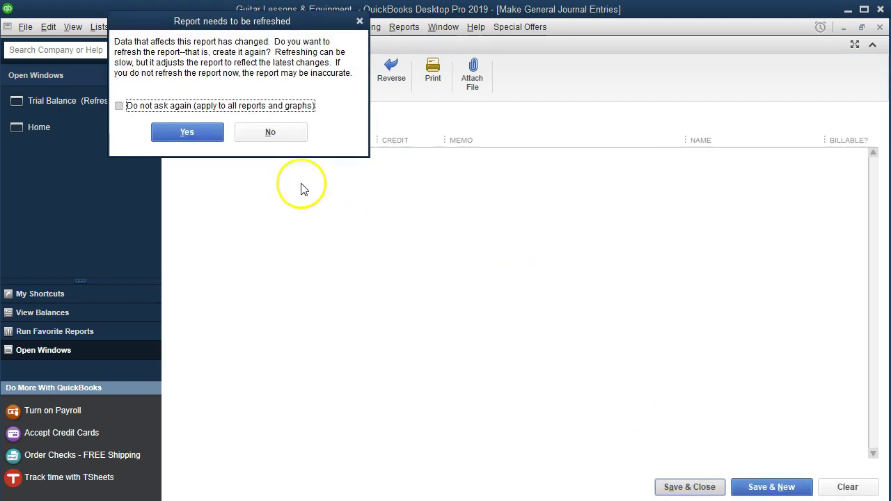
- Refresh the Trial Balance and compare its Payroll Expenses and Payroll Tax Expense balances with the Excel adjusting entry worksheet
click(187, 135)
scroll(522, 339, down, 2)
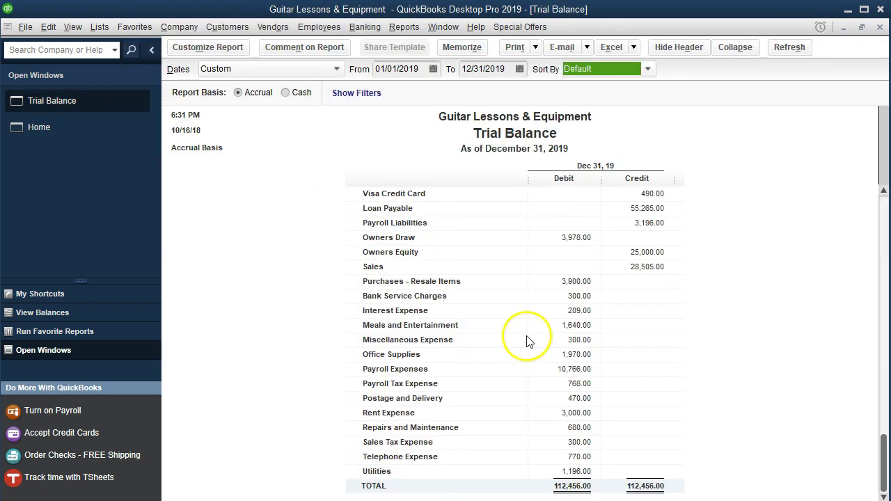
click(567, 369)
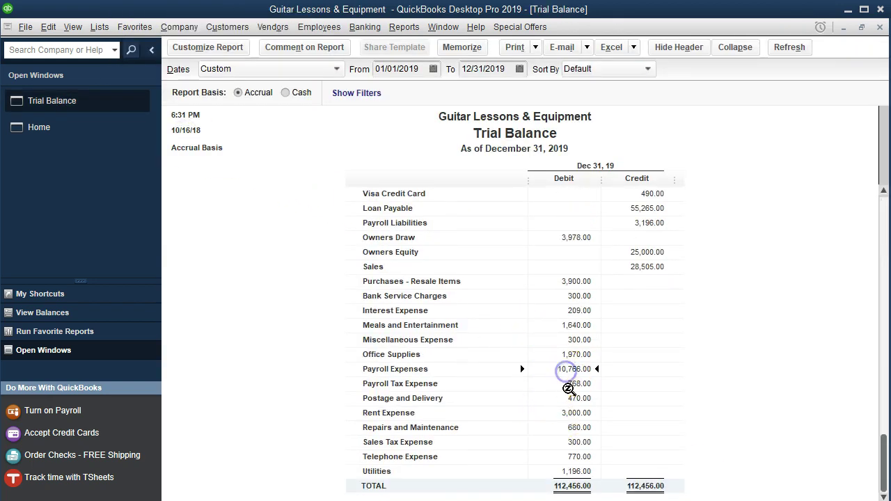
click(607, 391)
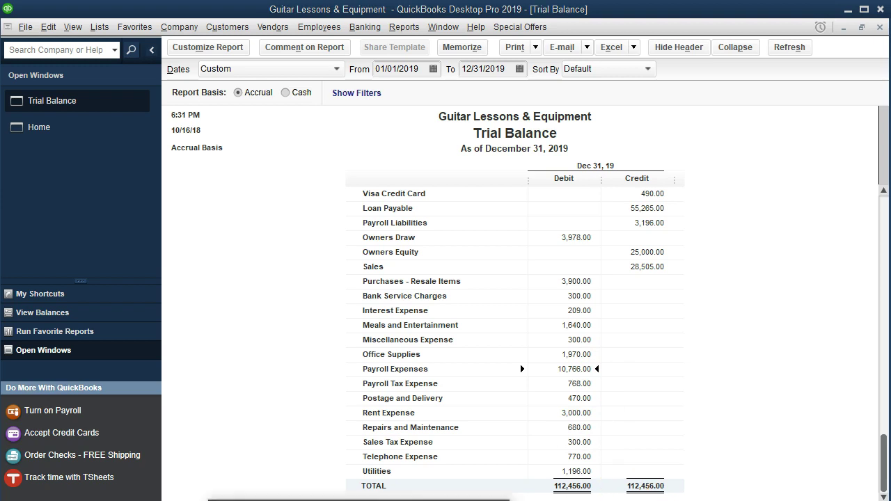
key(alt+Tab)
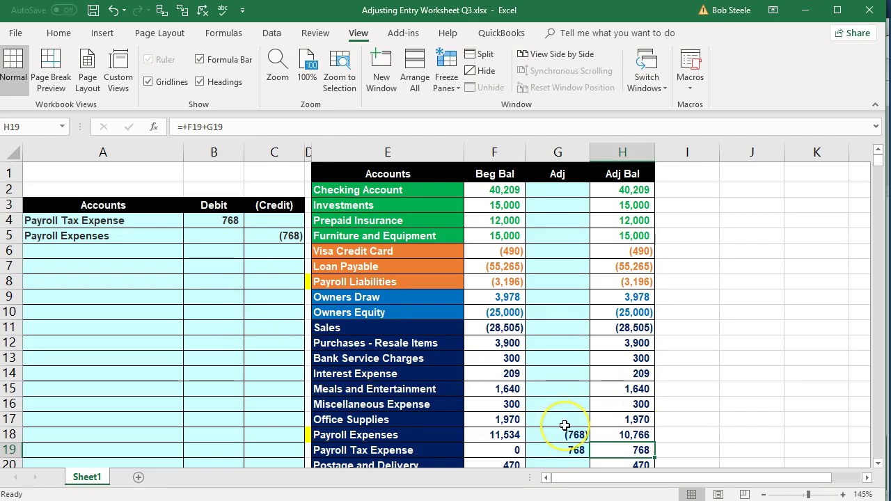
scroll(564, 417, down, 1)
scroll(566, 410, up, 1)
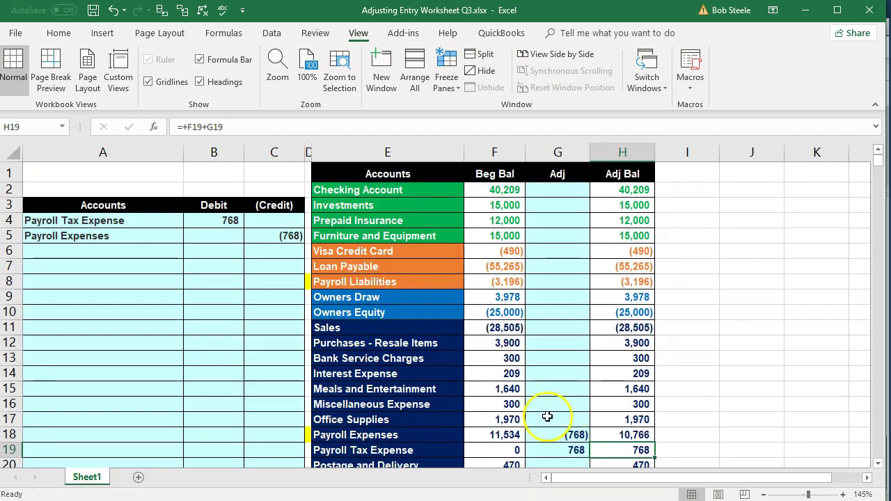